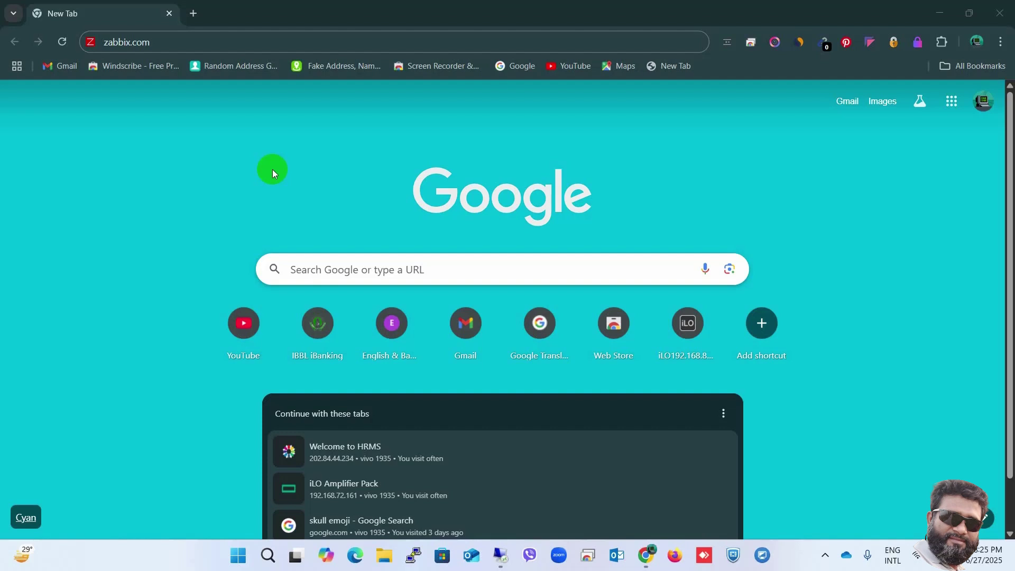
Switch to the Remote Desktop session, launch Chrome there and open zabbix.com.
click(500, 554)
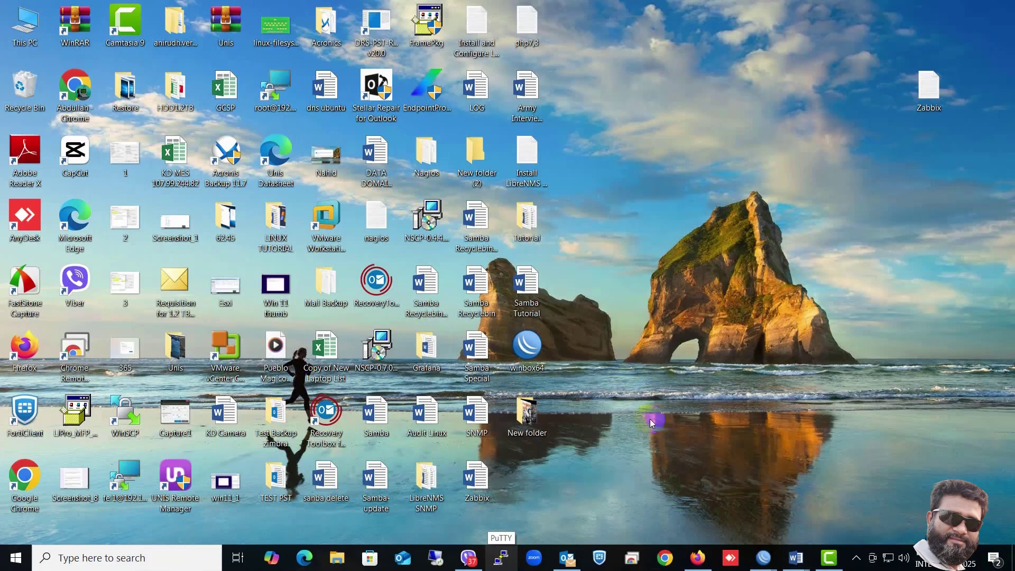
click(665, 559)
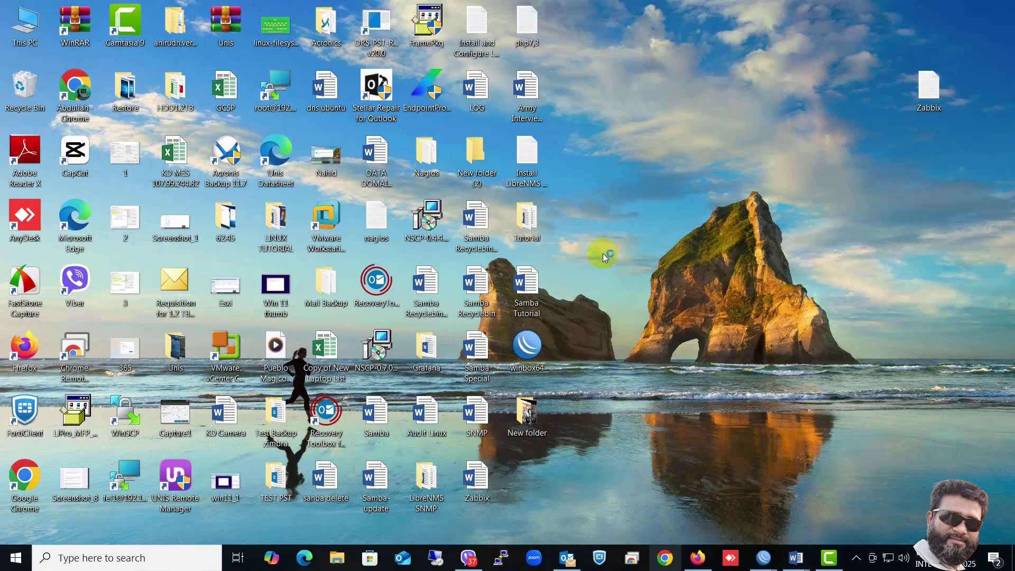
click(510, 310)
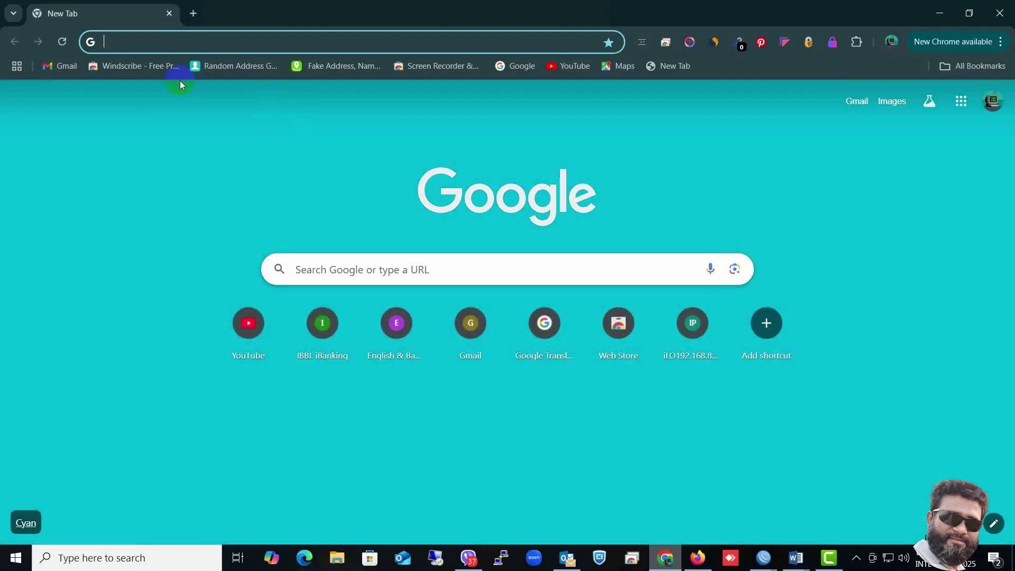
text(z)
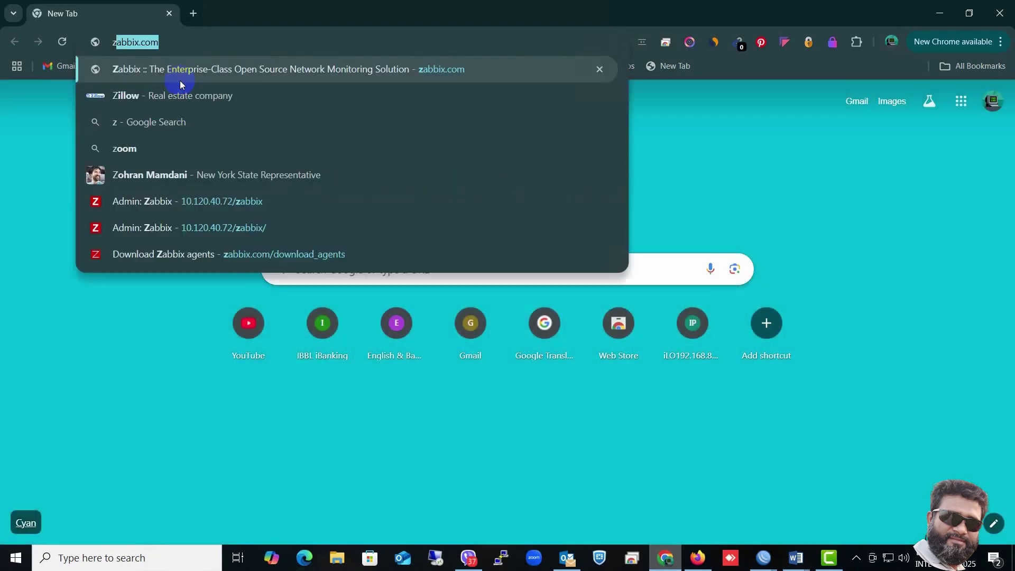
click(180, 82)
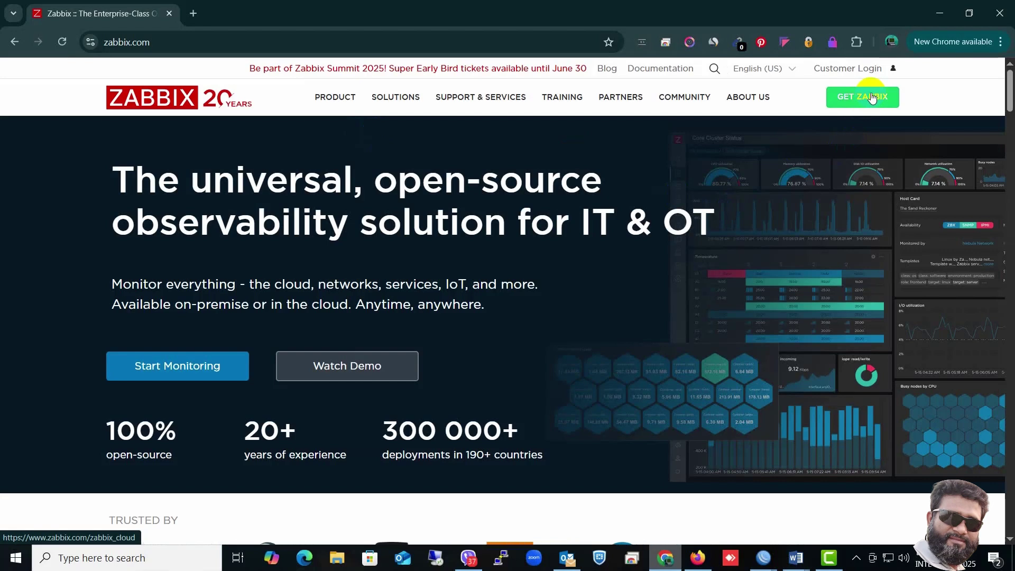
Download the Zabbix agent v7.2.9 MSI package for Windows amd64 with OpenSSL from the Zabbix Agents download page.
click(871, 97)
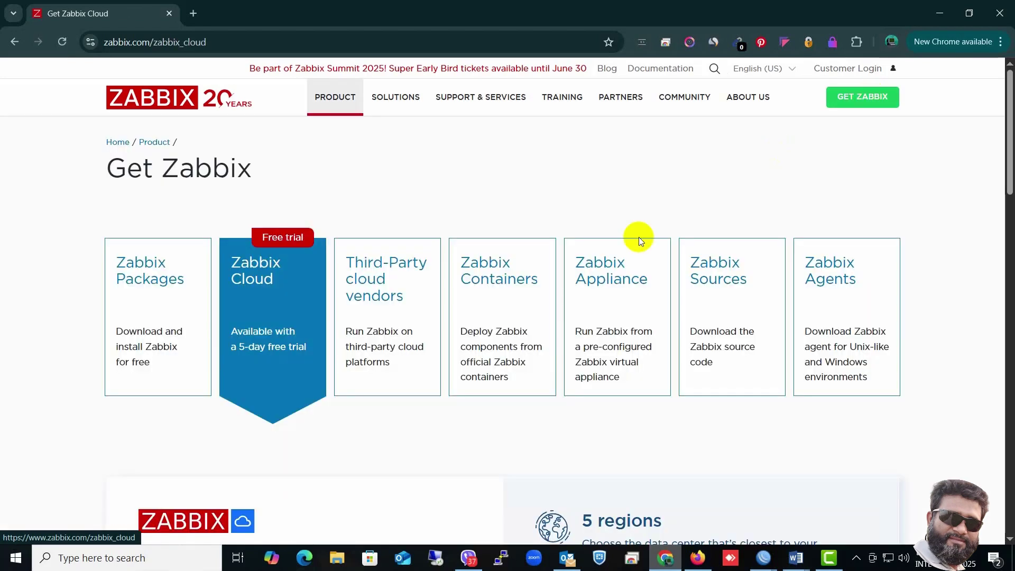
click(842, 300)
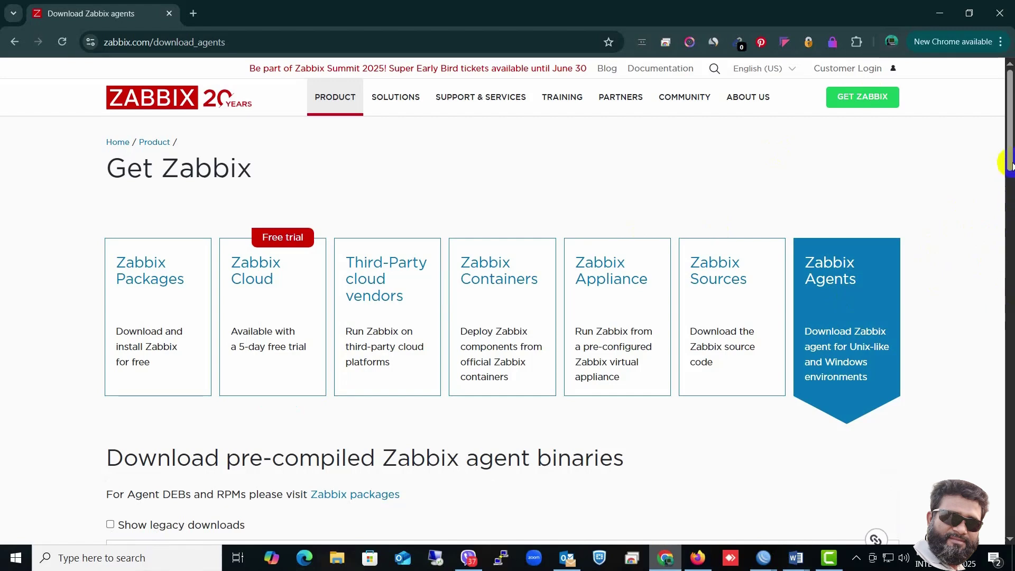
drag(1009, 159, 1004, 244)
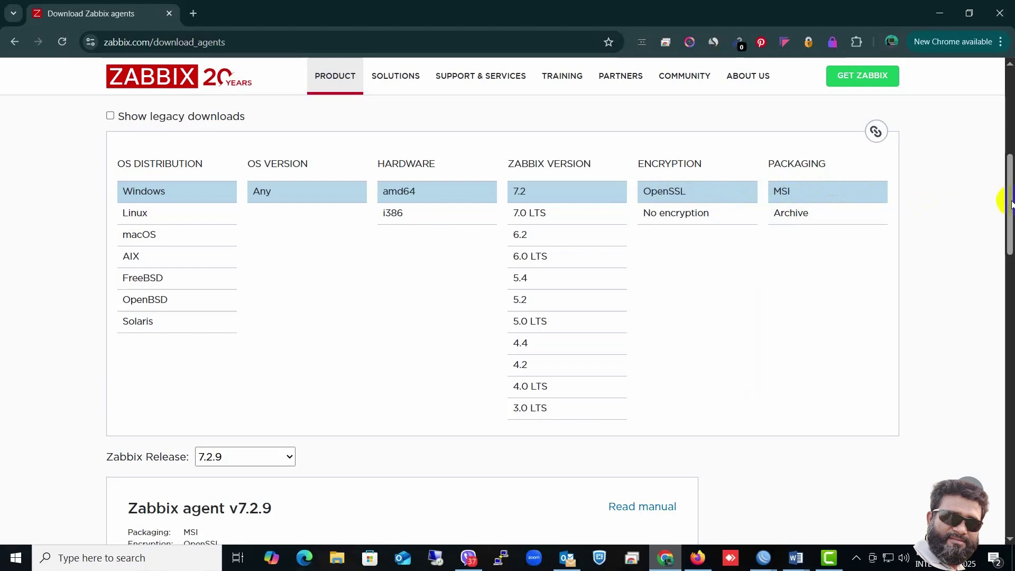
drag(1011, 204, 1010, 271)
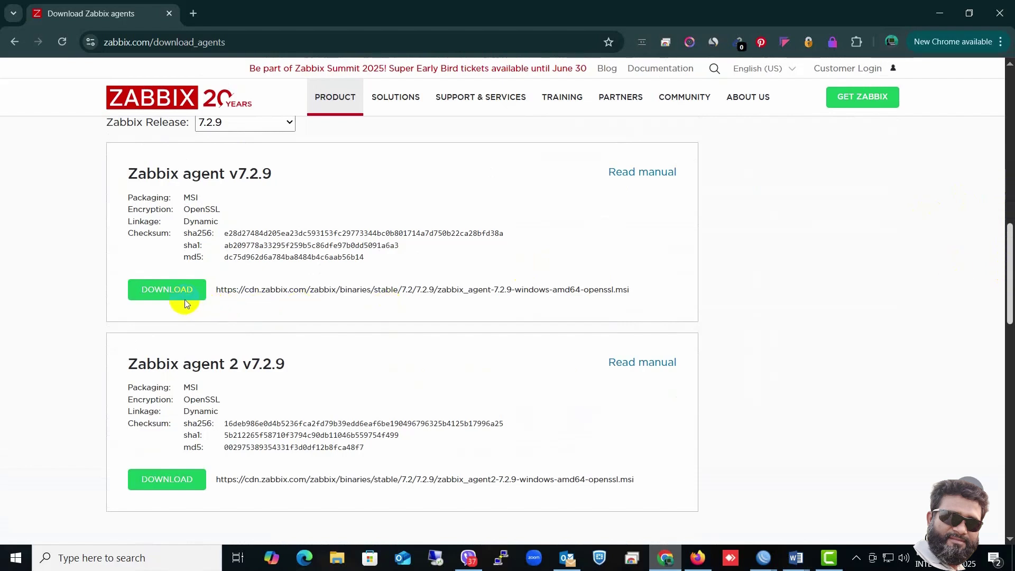
click(158, 299)
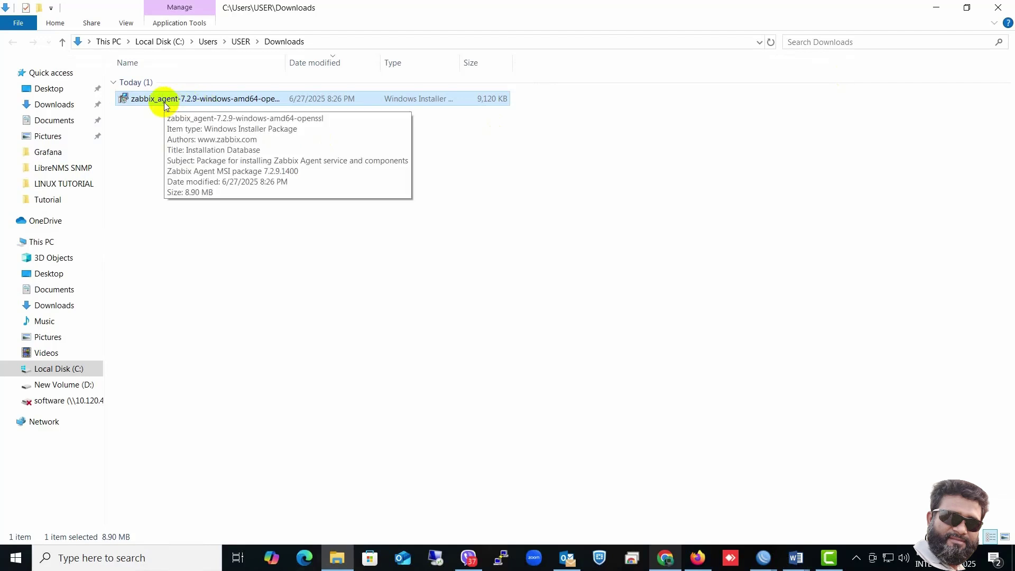
Run the downloaded Zabbix agent installer and accept its license agreement, keeping the default features and install location.
double_click(164, 103)
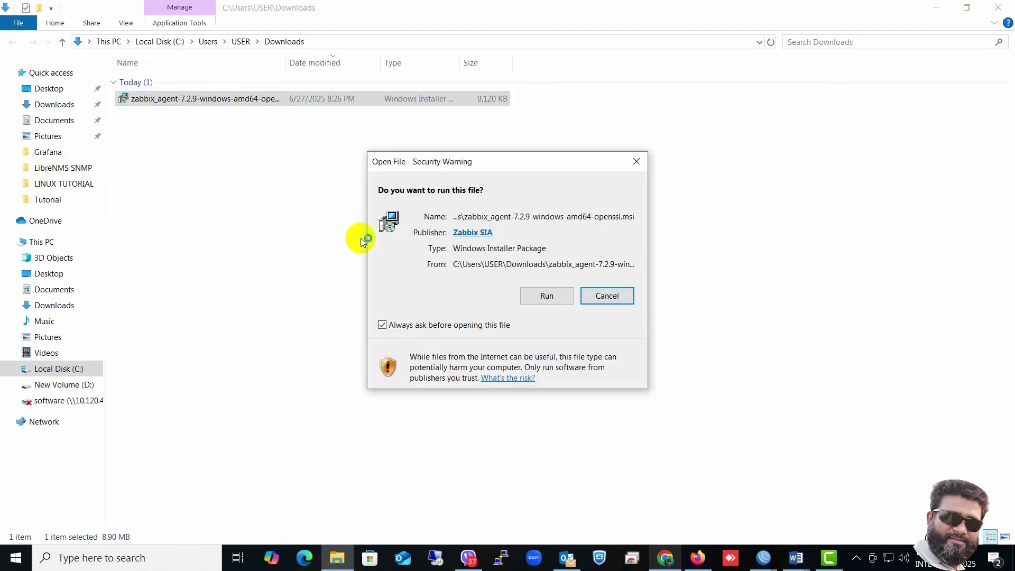
click(540, 299)
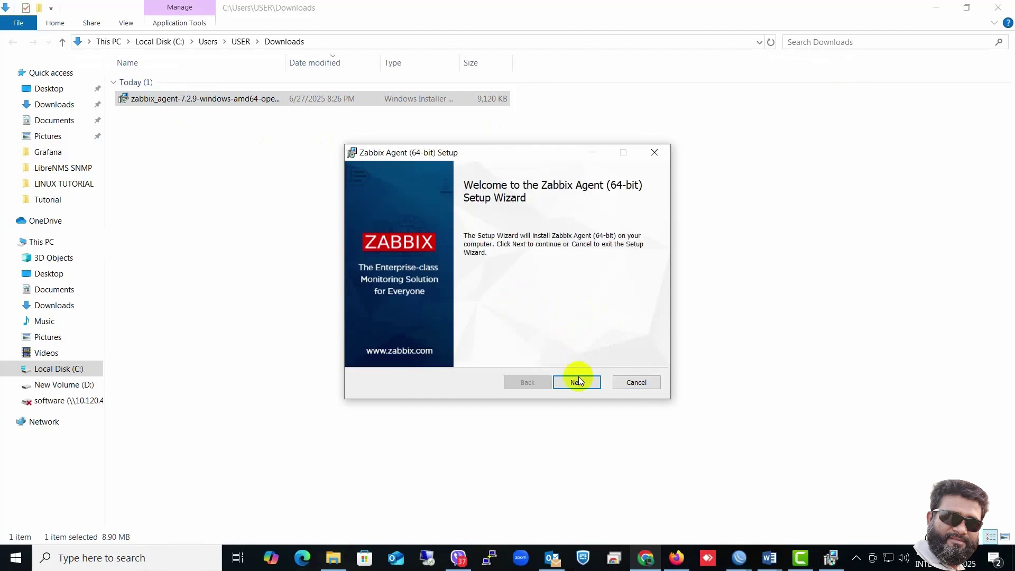
click(579, 384)
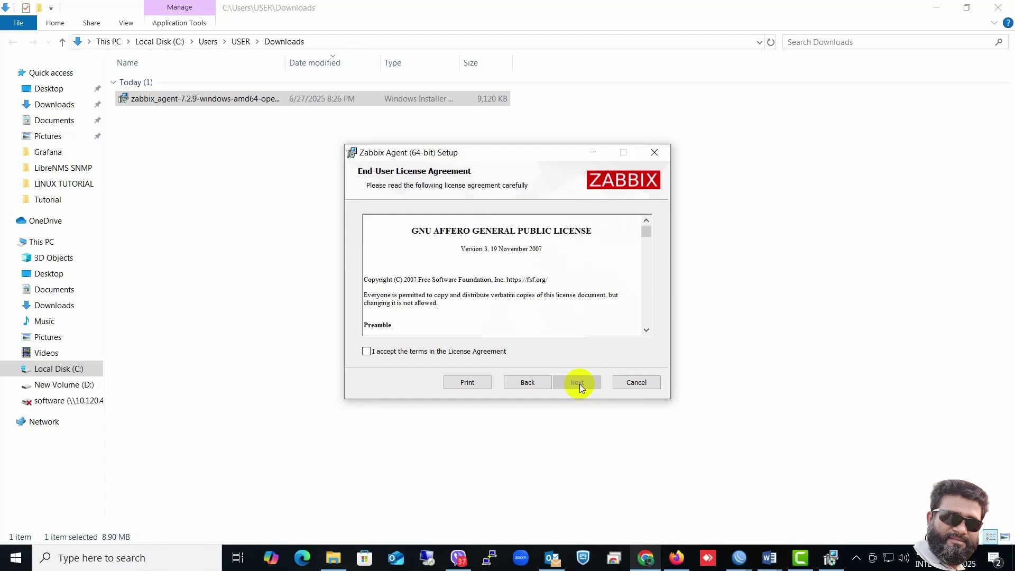
click(388, 354)
click(572, 383)
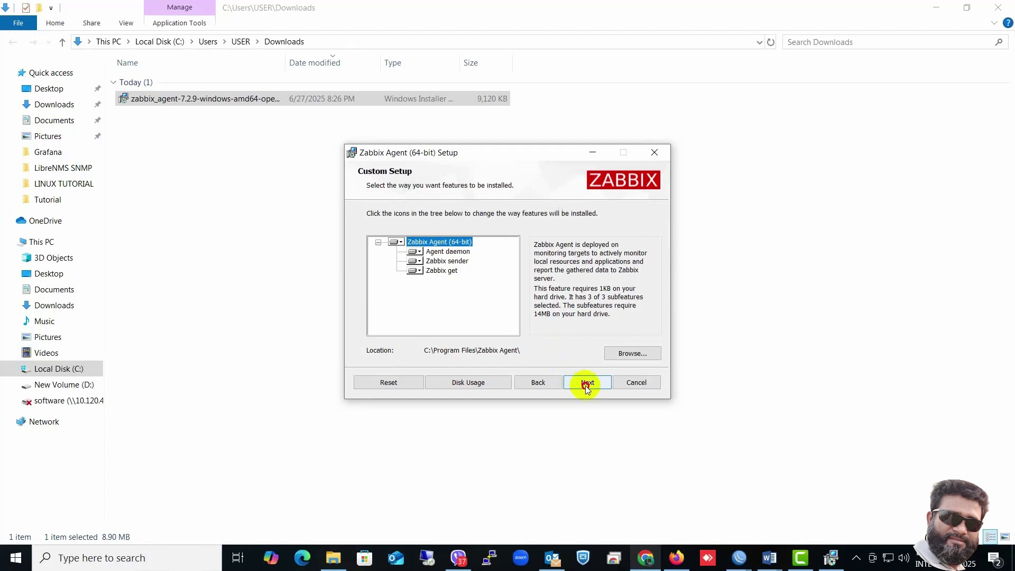
click(584, 385)
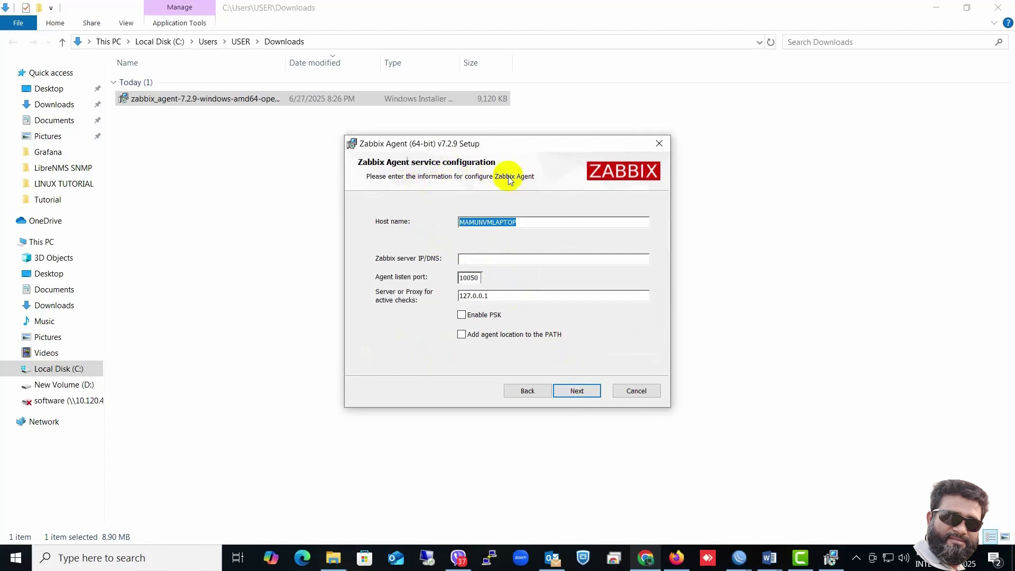
Set the agent's Zabbix server IP/DNS to 10.120.40.72 and complete the installation, allowing it to make changes to the device.
click(536, 223)
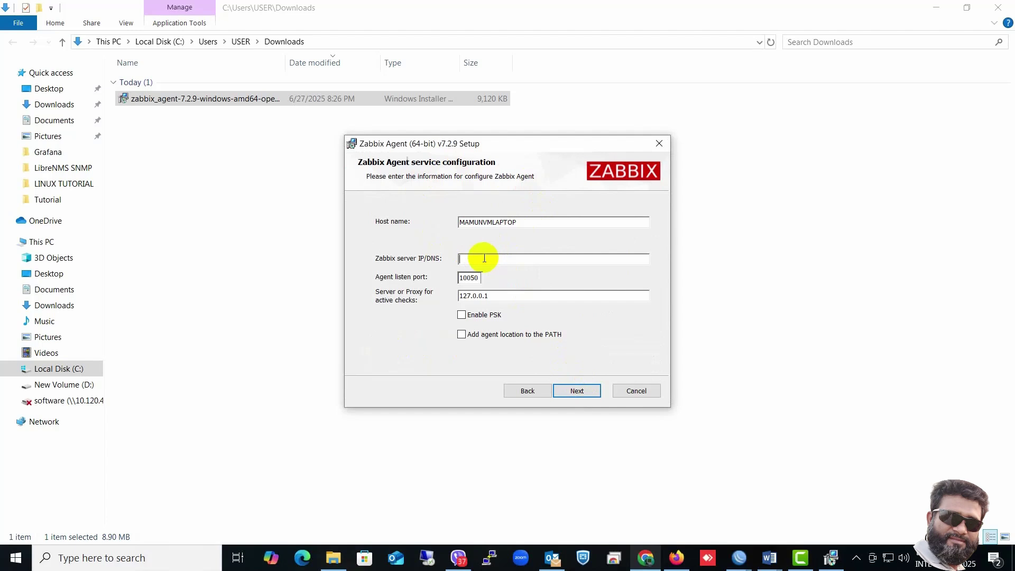
text(10.120.40.72)
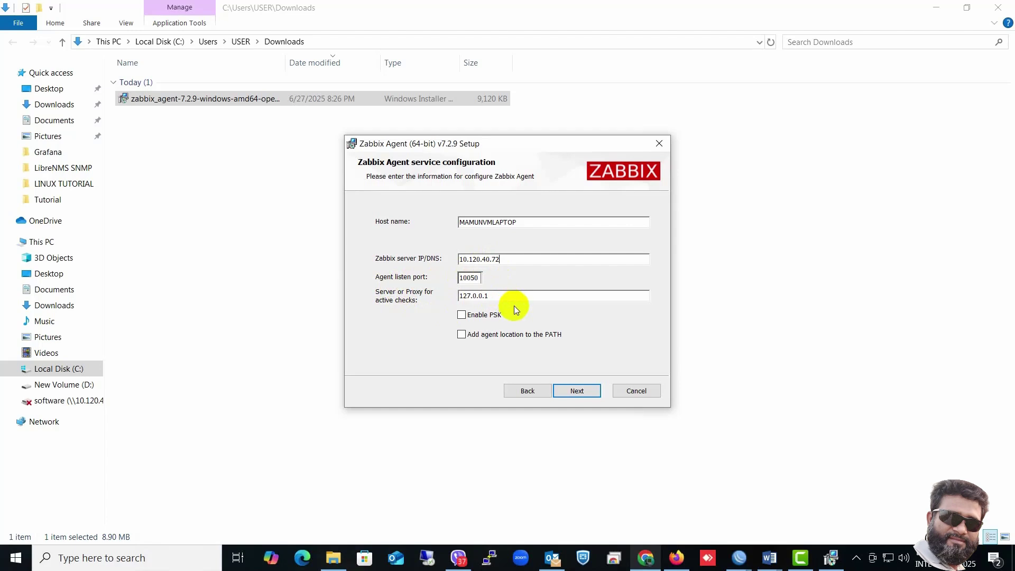
click(577, 391)
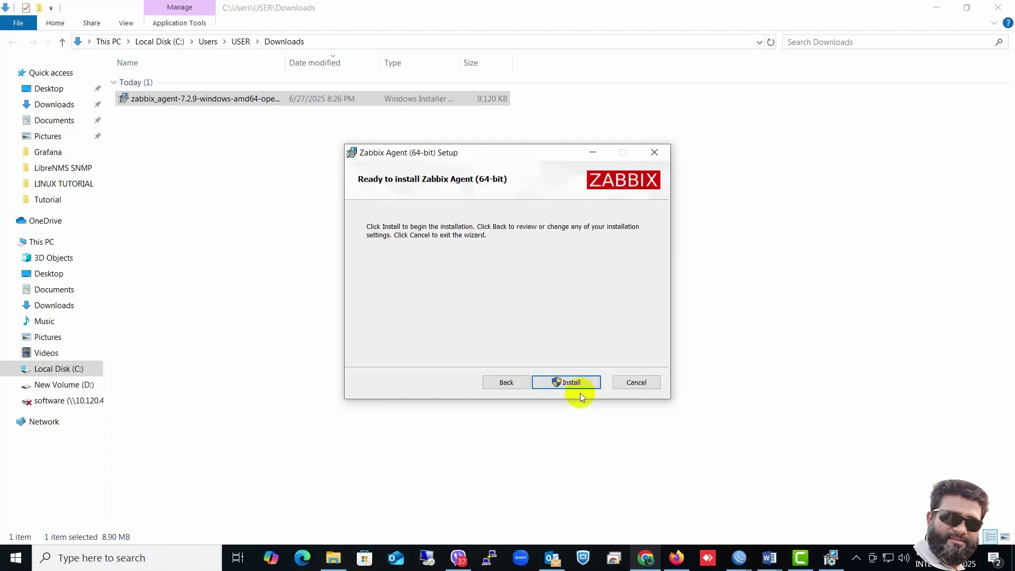
click(576, 383)
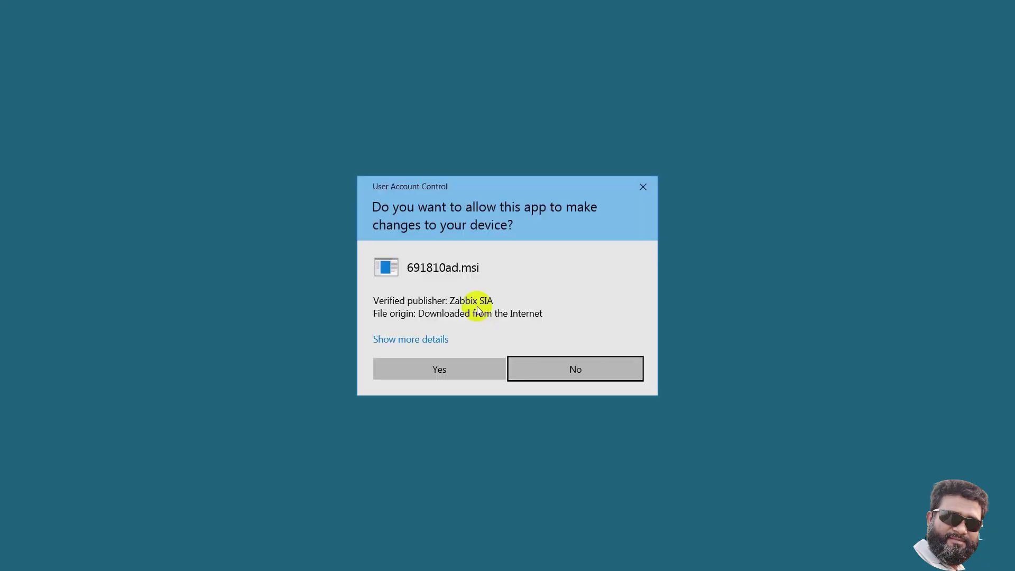
click(464, 376)
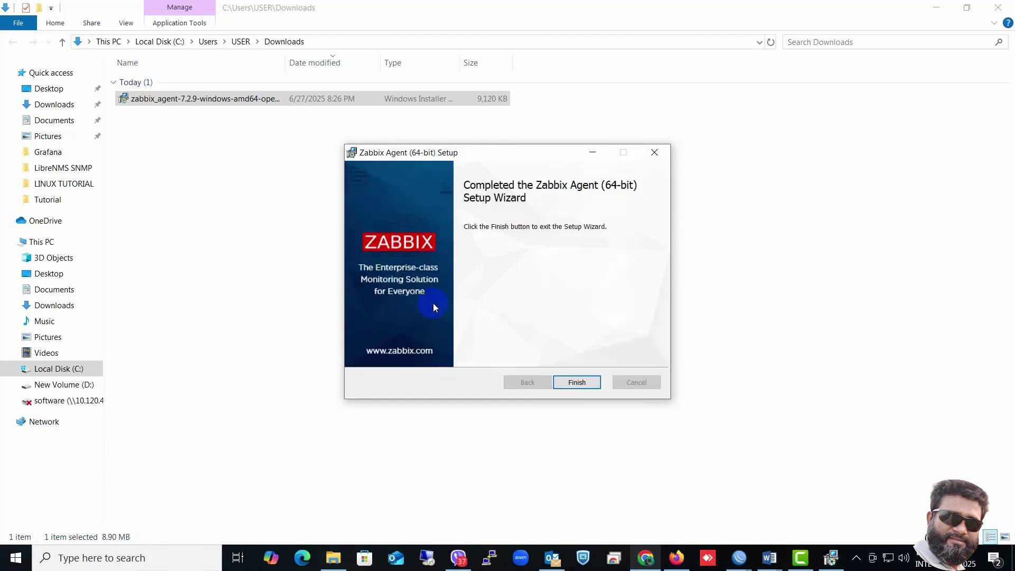
click(575, 383)
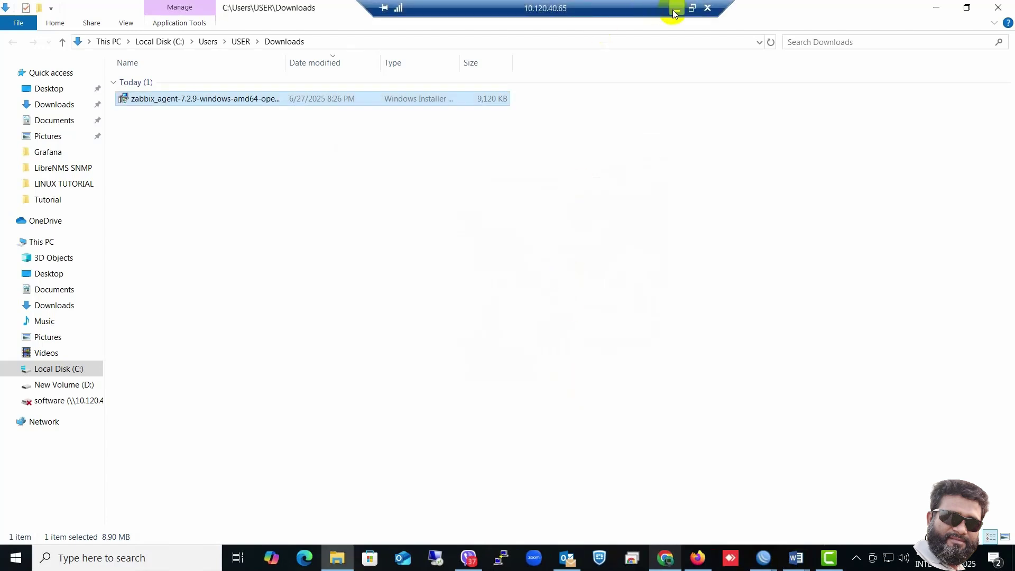
click(674, 8)
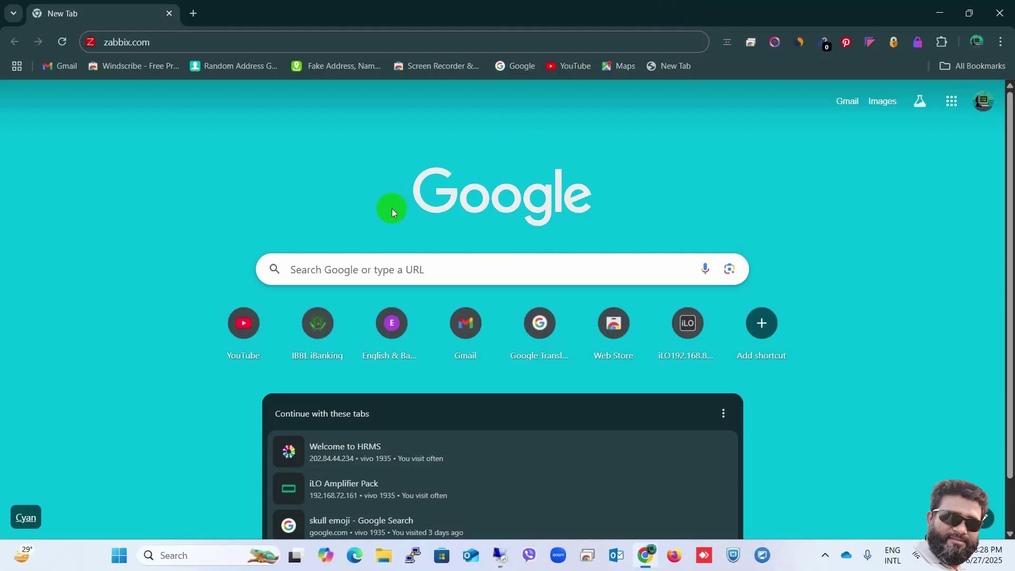
click(182, 41)
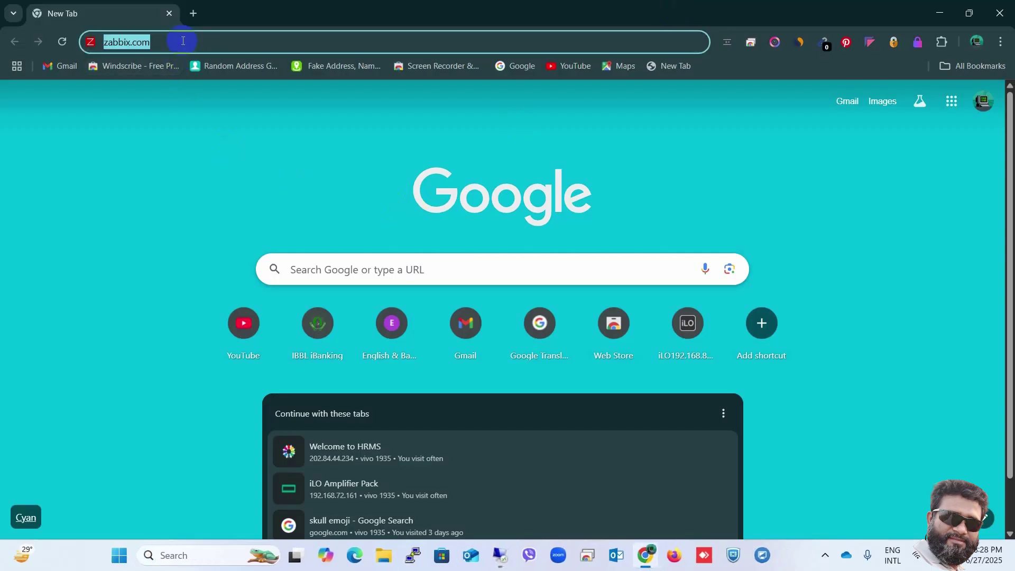
key(BackSpace)
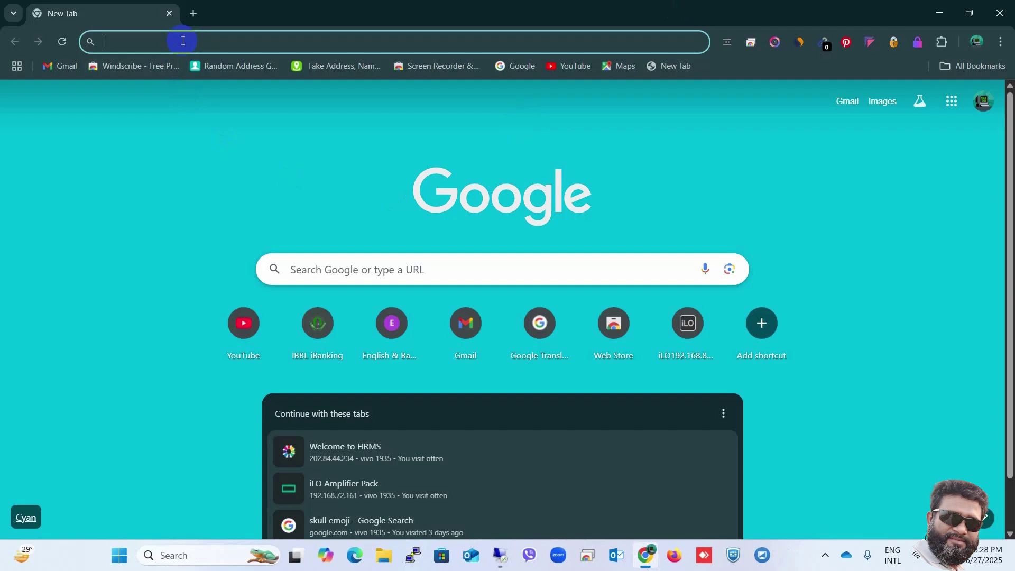
text(http://10.120.40.72/zabbix)
key(Return)
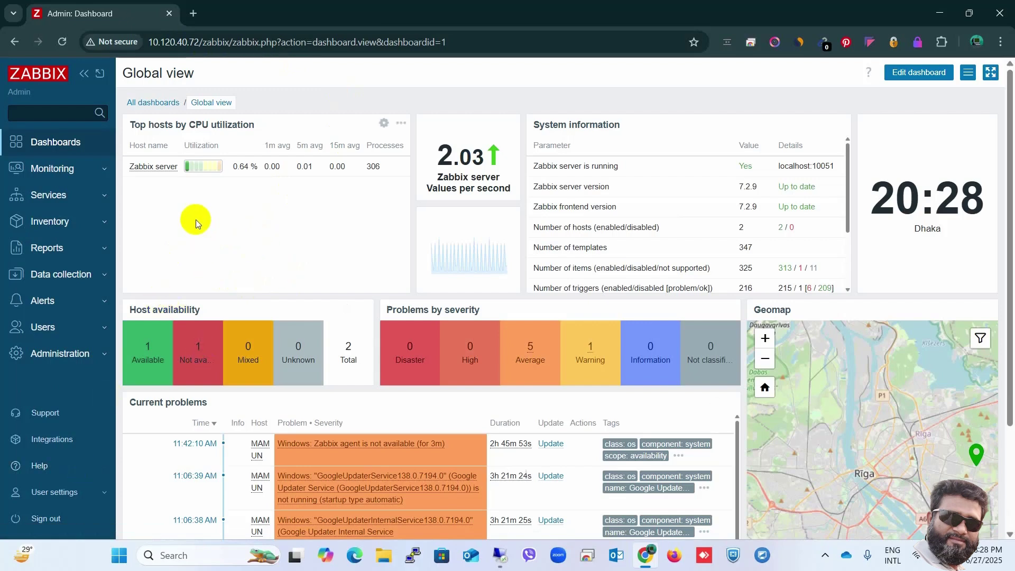
Go to the monitored hosts list and start creating a new host.
click(71, 179)
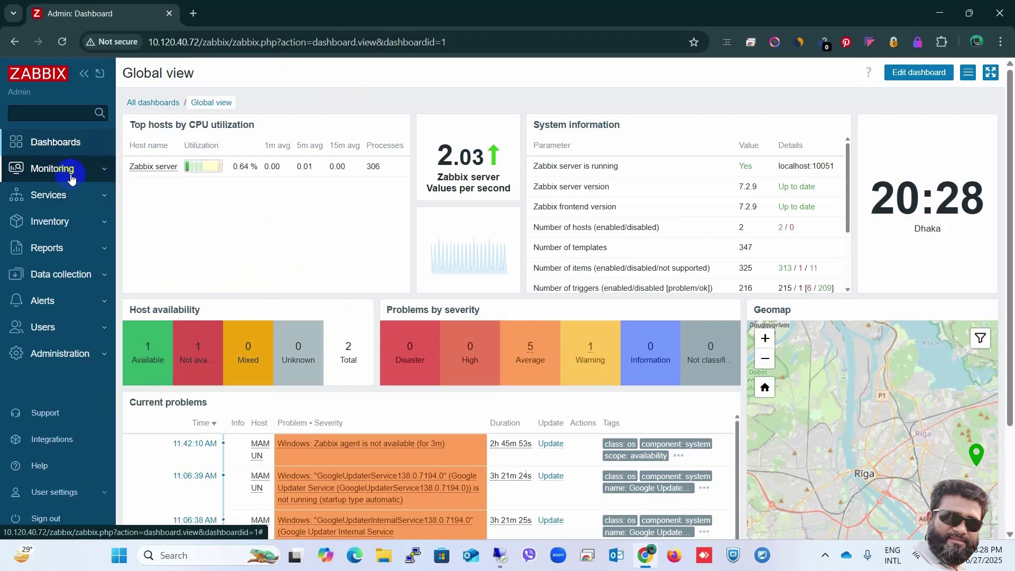
click(71, 178)
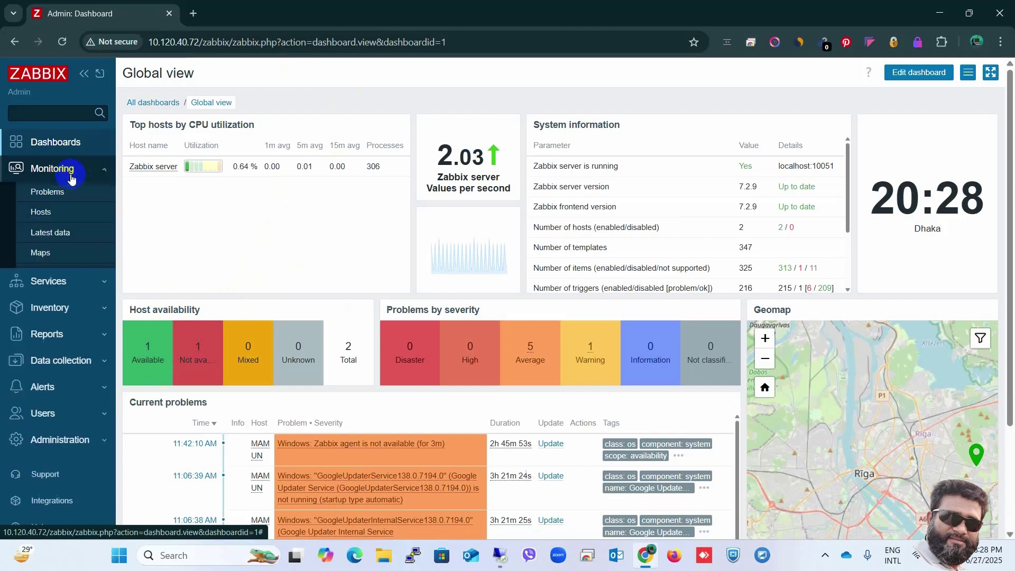
click(48, 217)
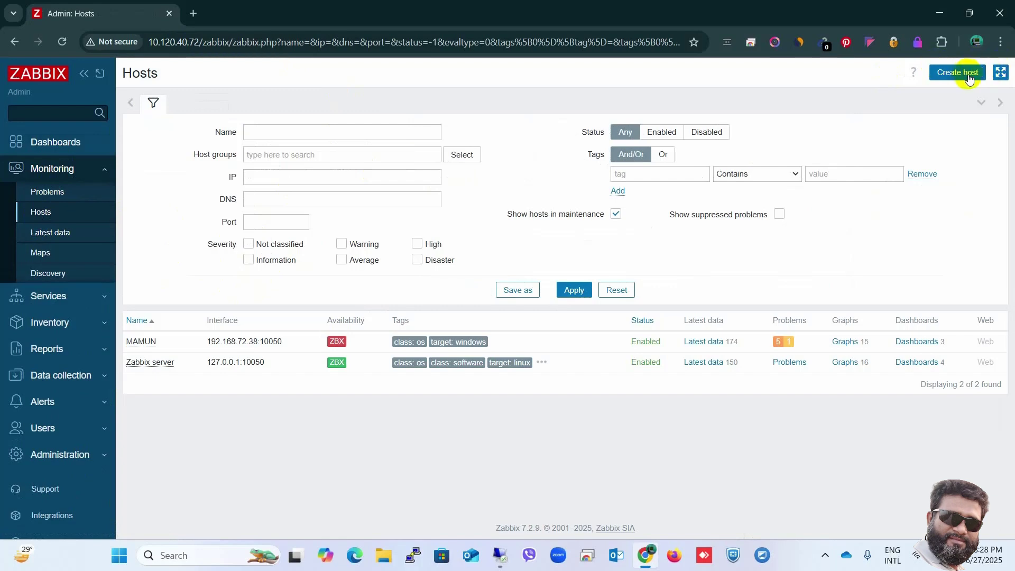
click(965, 74)
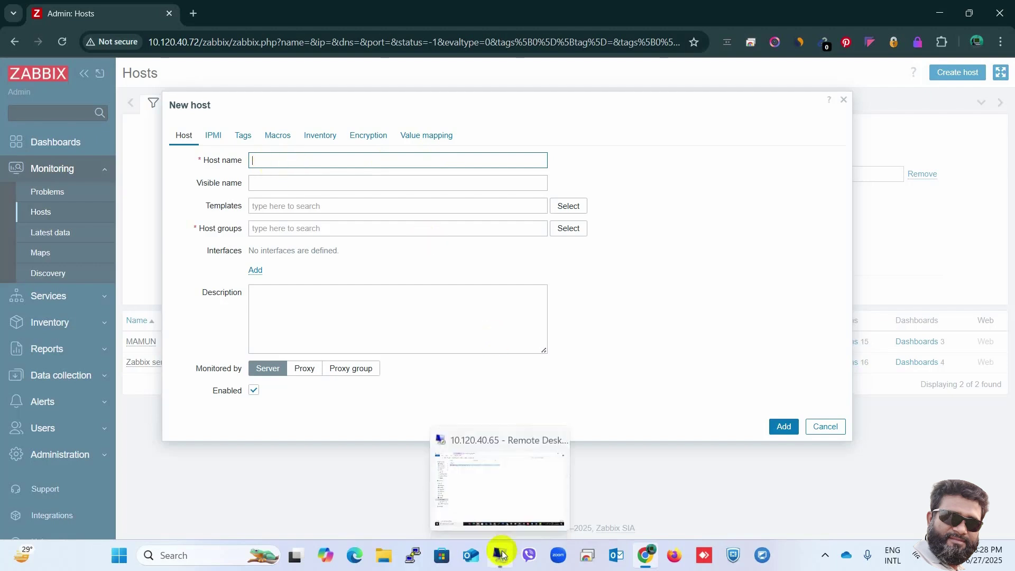
Copy the device name from the remote PC's system properties and return to the New host form in local Chrome.
click(503, 550)
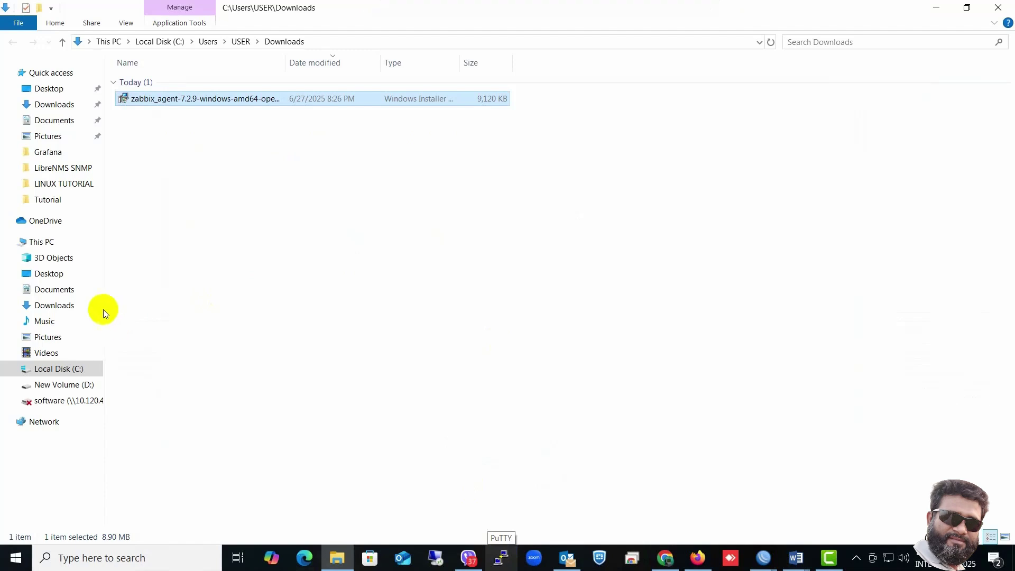
right_click(47, 248)
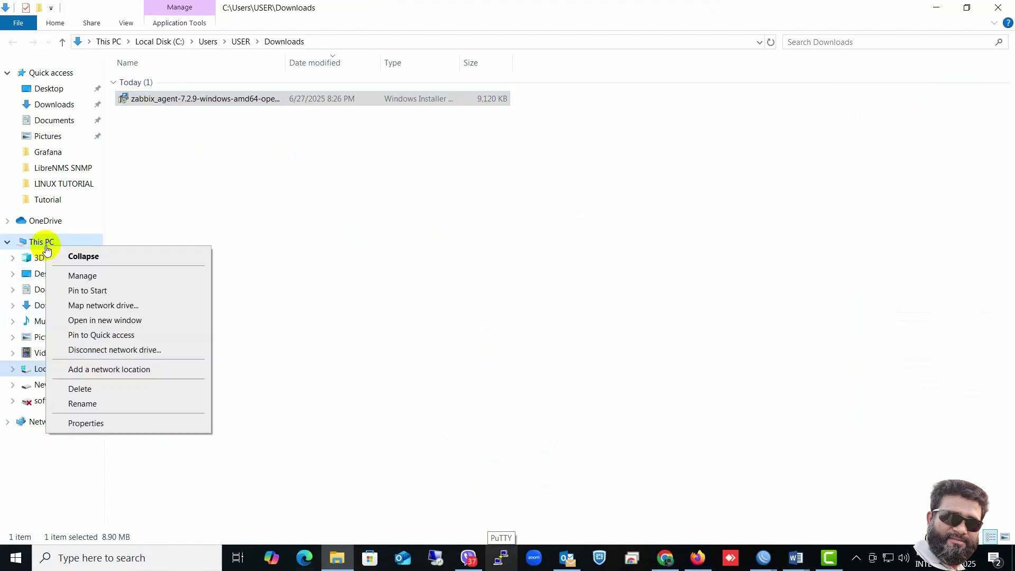
click(91, 424)
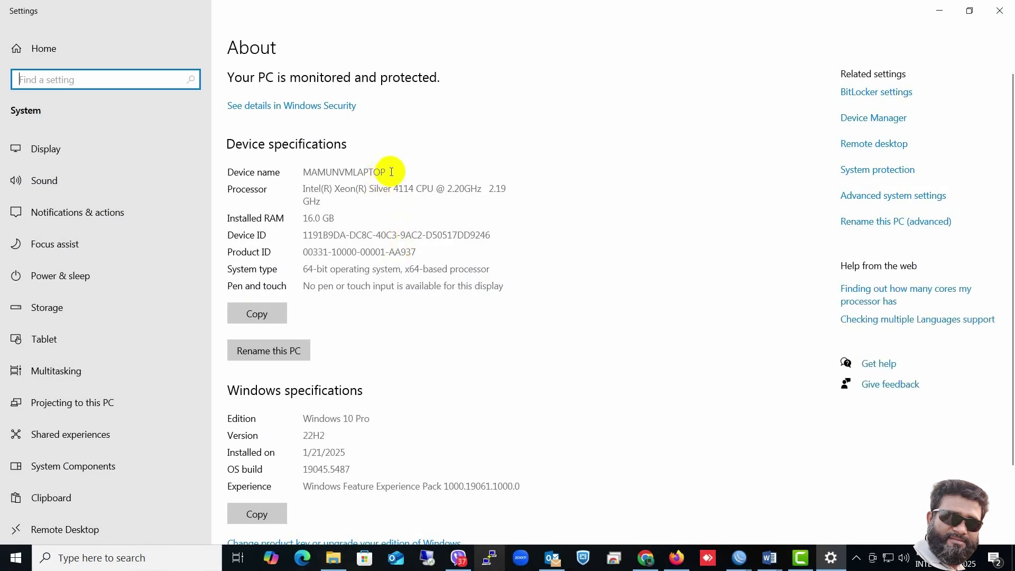
drag(391, 171, 302, 176)
key(ctrl+c)
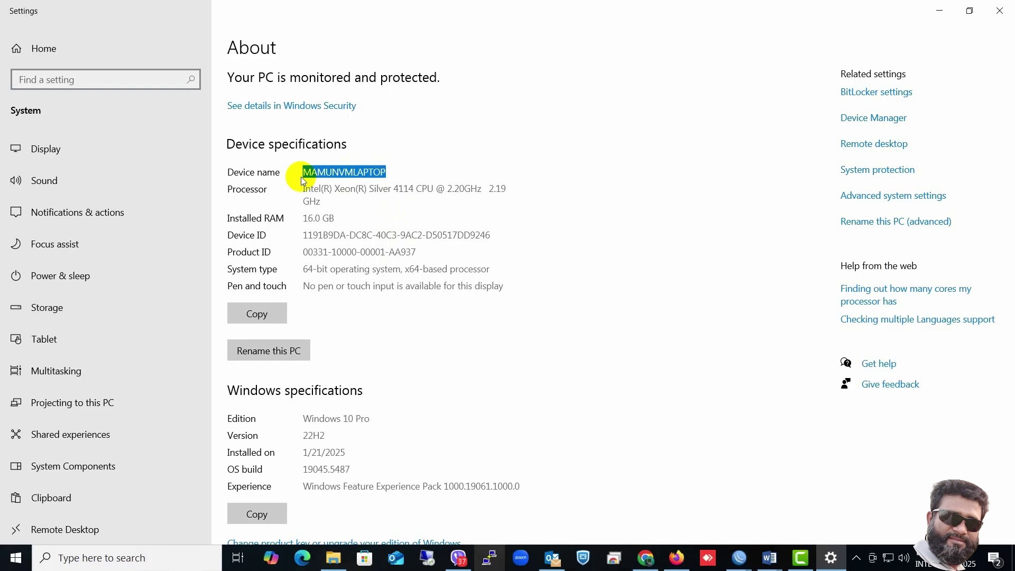
mouse_move(682, 4)
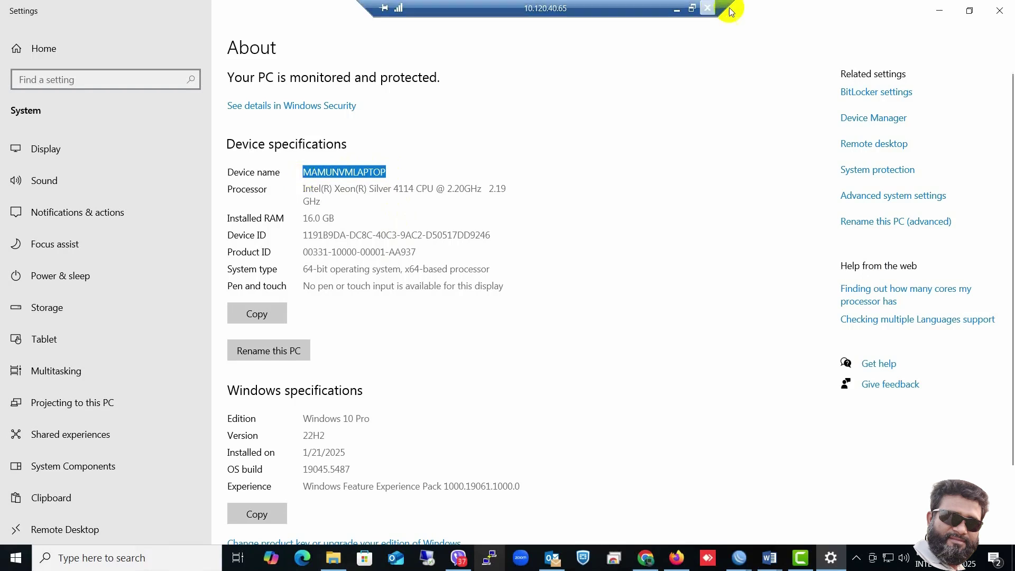
click(676, 8)
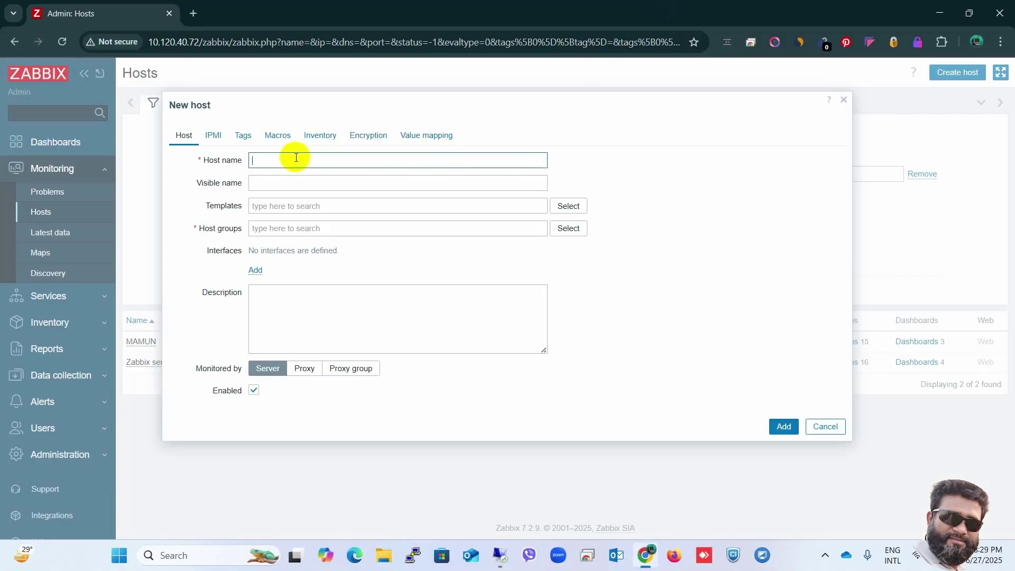
key(ctrl+v)
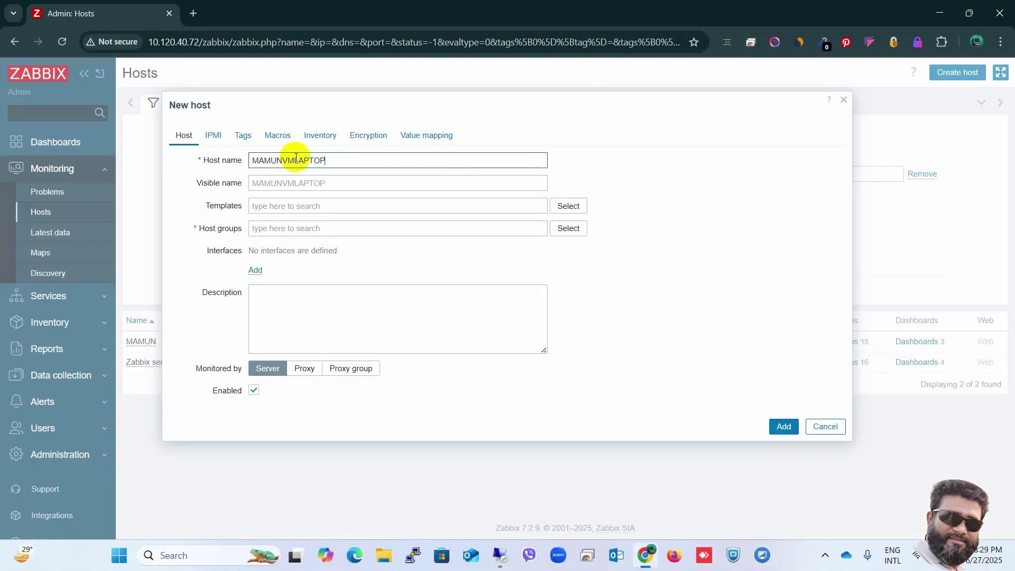
click(307, 183)
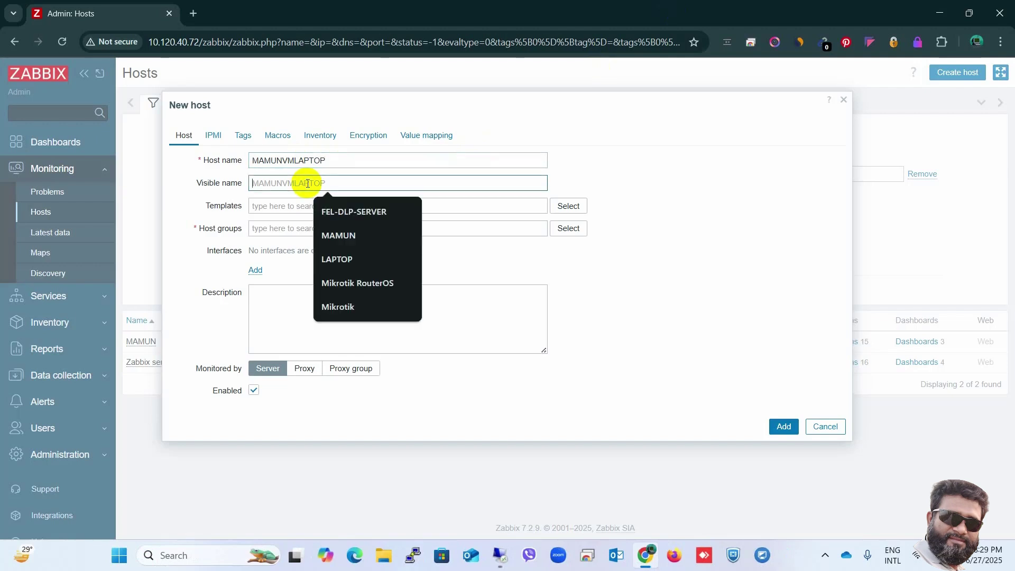
key(ctrl+v)
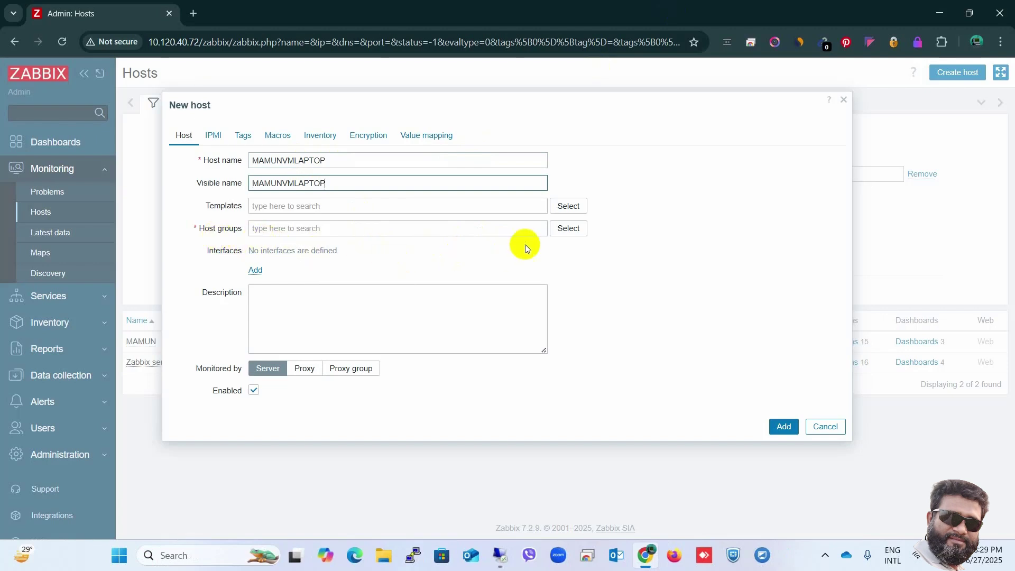
click(568, 228)
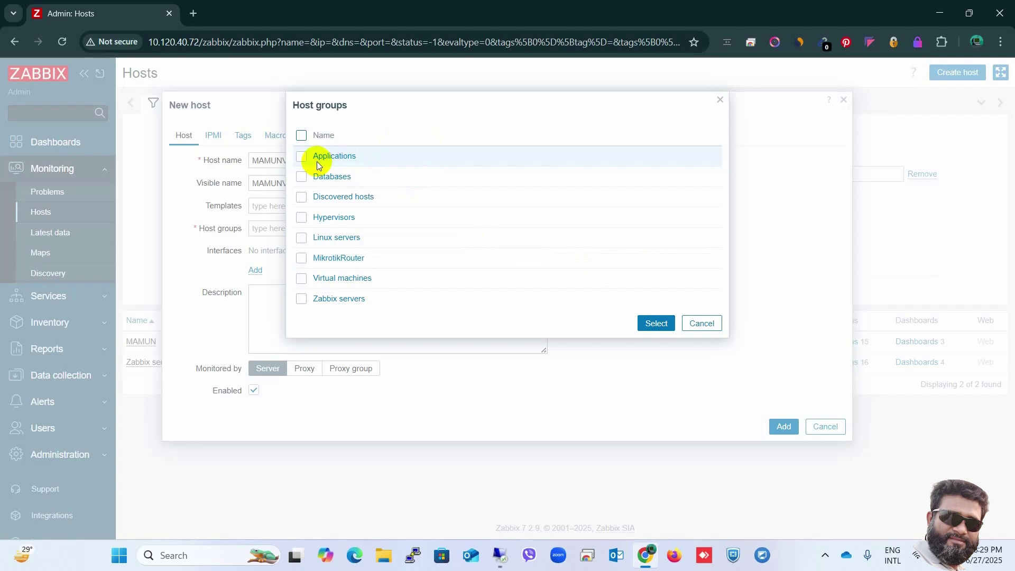
click(702, 323)
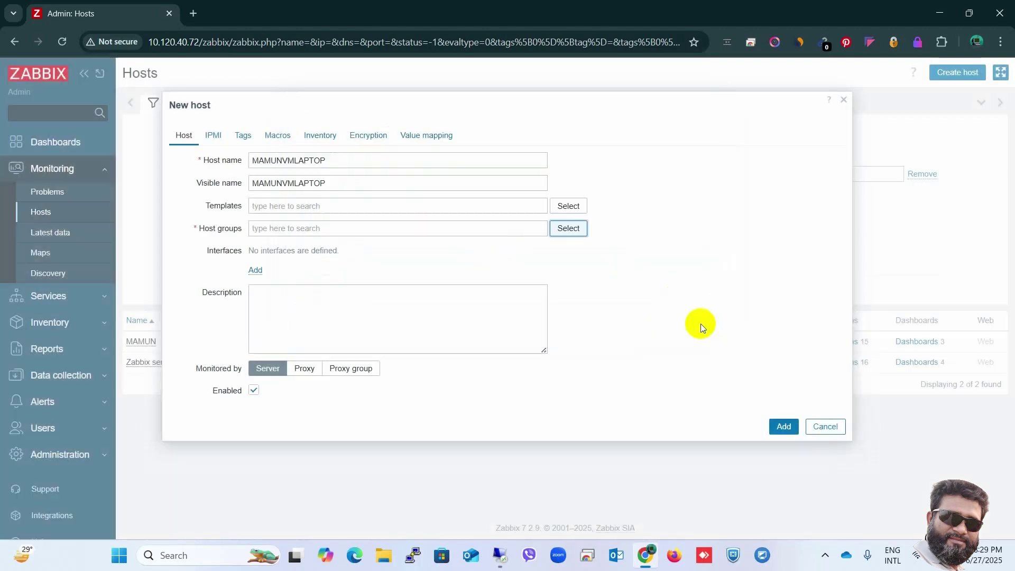
click(843, 100)
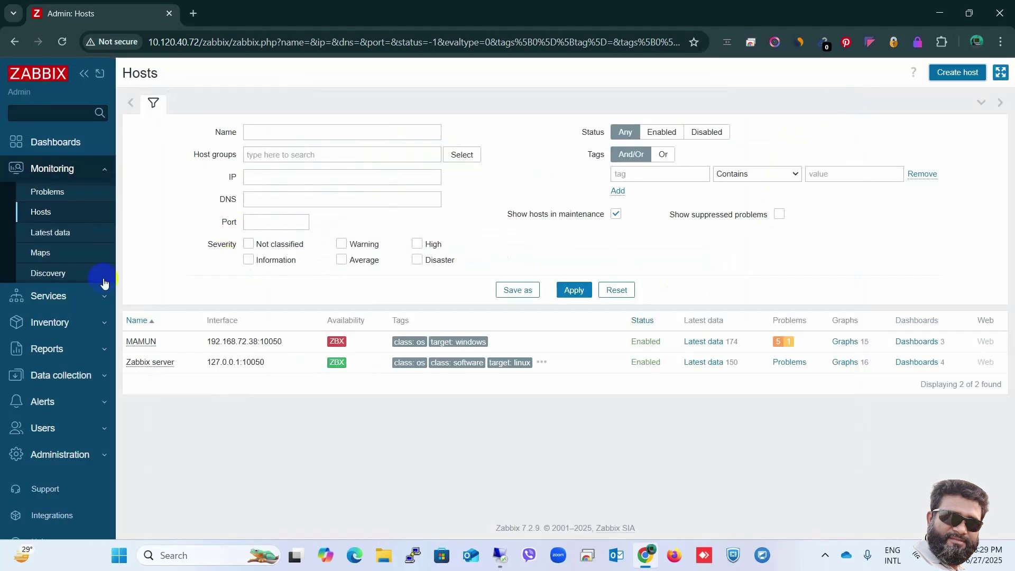
Create a new host group named Windows Server in the data collection settings.
click(86, 377)
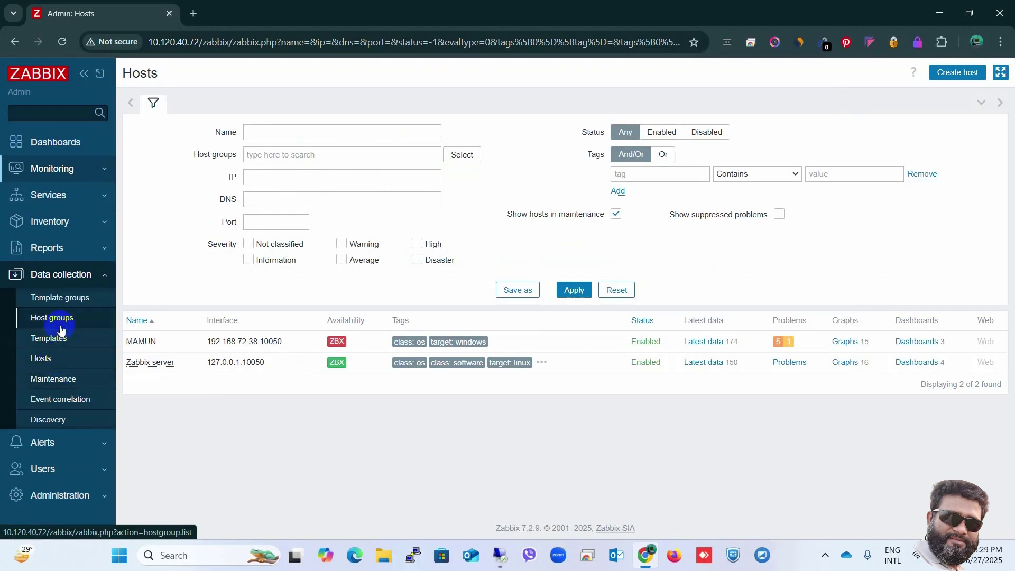
click(65, 324)
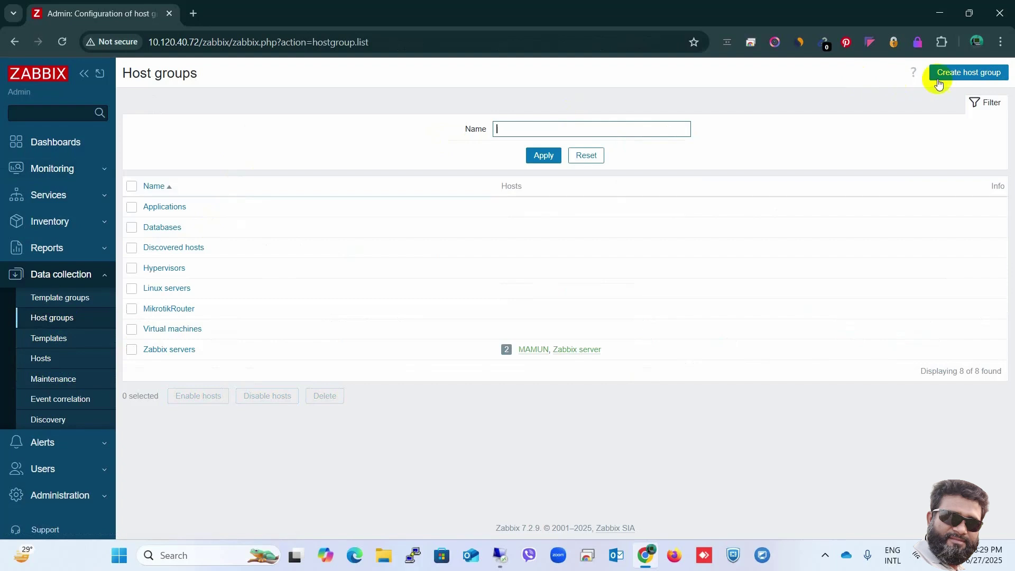
click(964, 77)
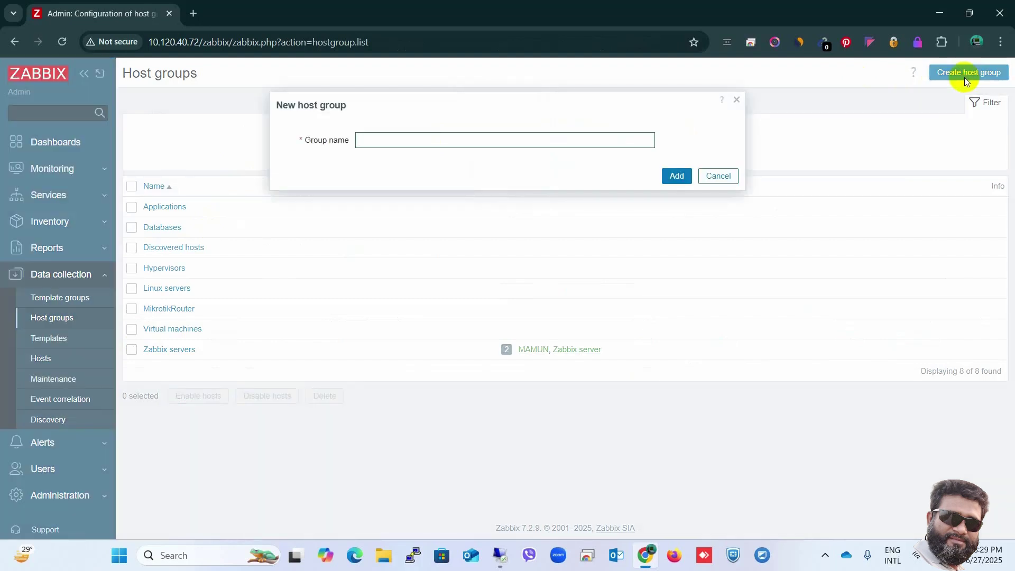
text(W)
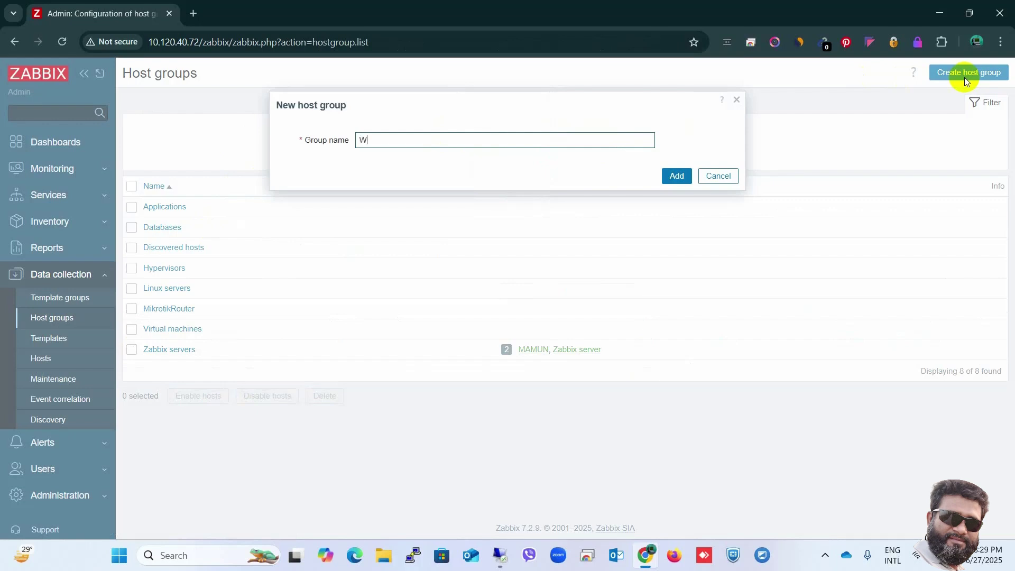
text(indows Server)
click(677, 175)
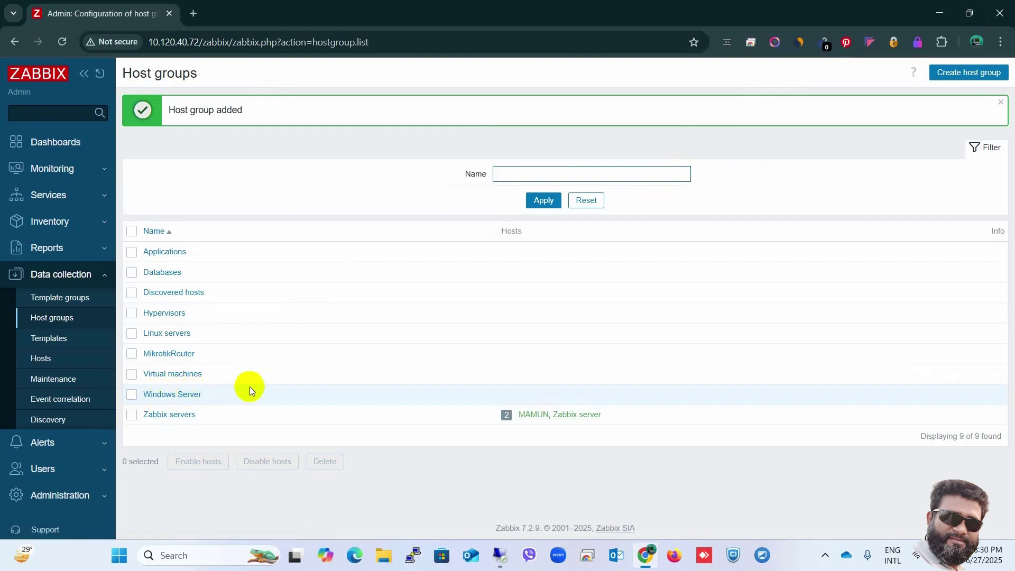
Return to the monitored hosts list and start a new host with MAMUNVMLAPTOP as both host name and visible name.
click(64, 179)
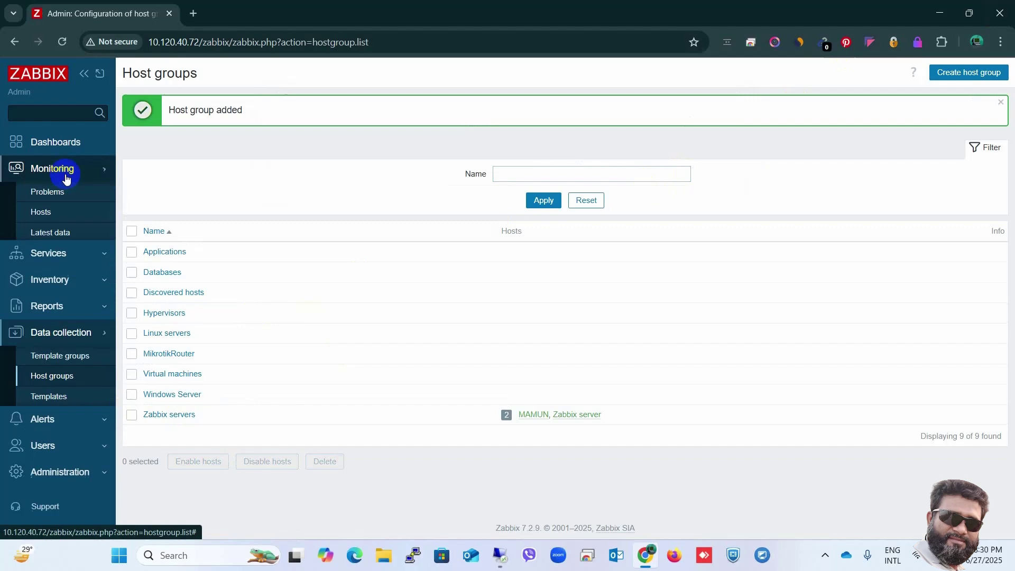
click(46, 221)
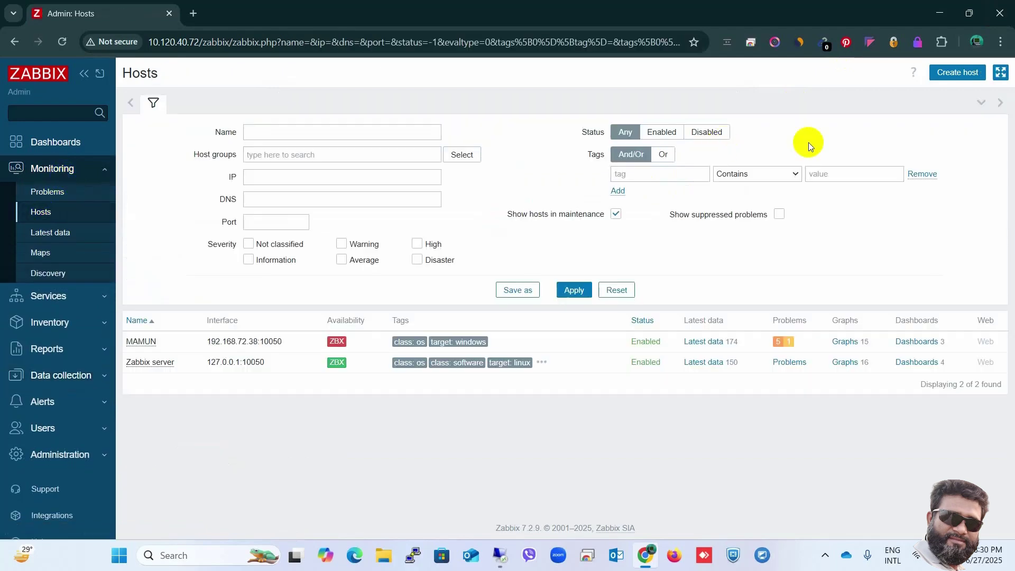
click(957, 73)
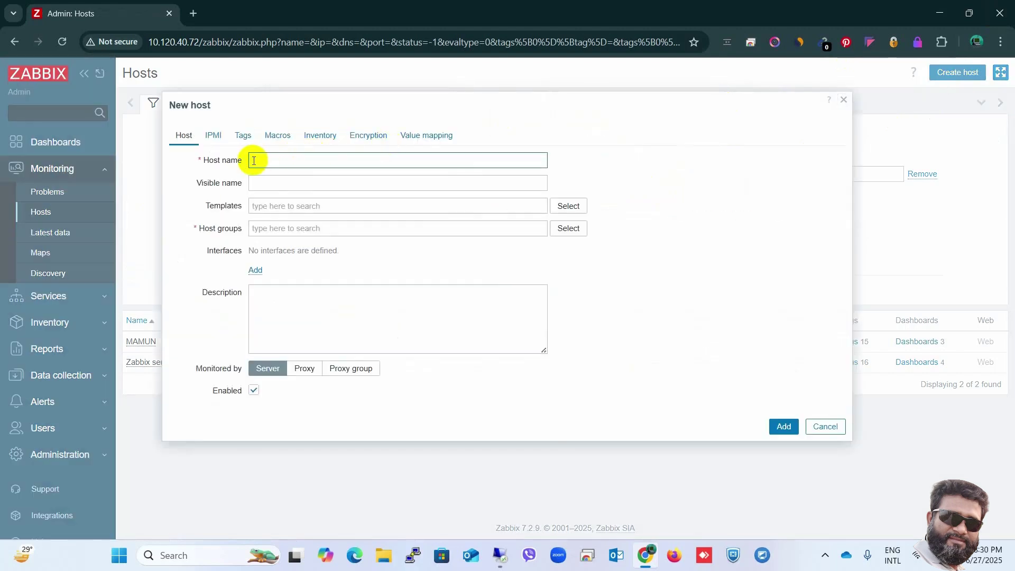
key(ctrl+v)
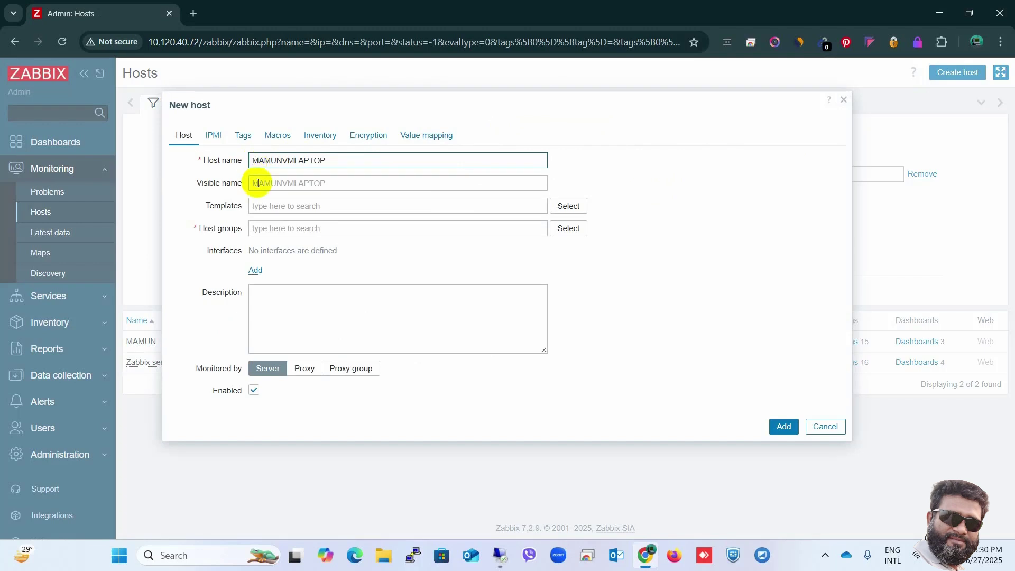
click(258, 182)
key(ctrl+v)
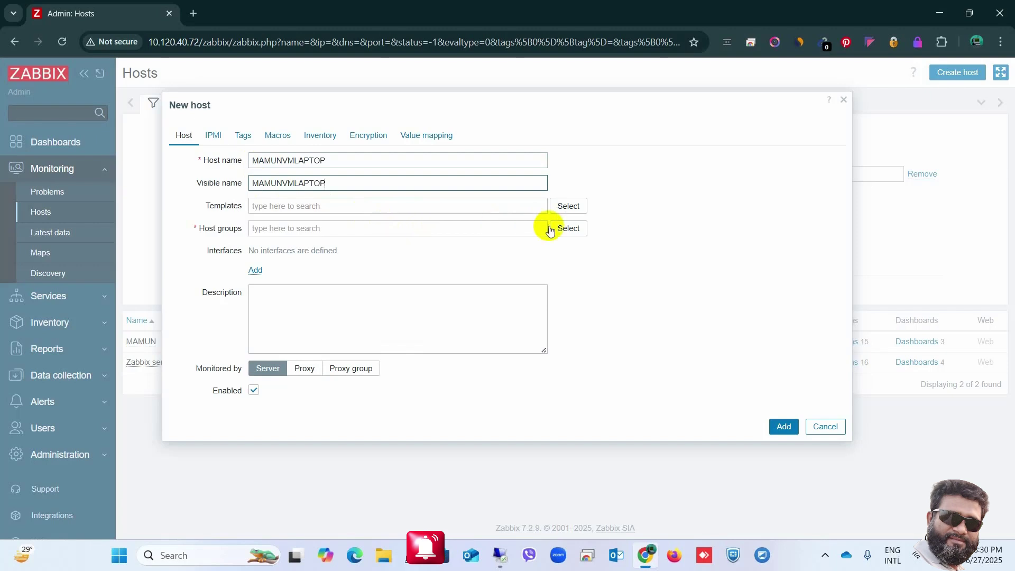
Assign the new host to the Windows Server host group.
click(568, 230)
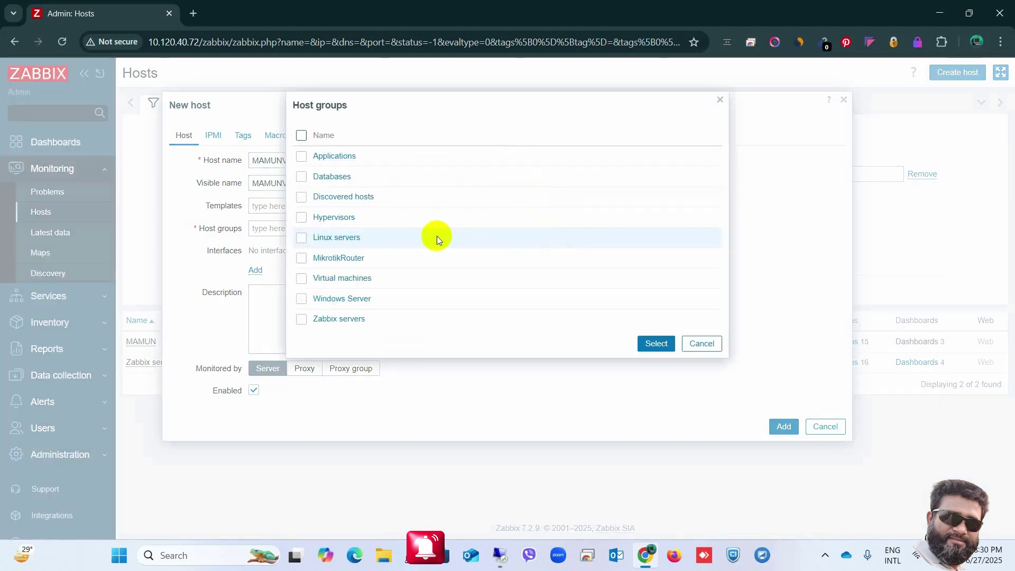
click(301, 300)
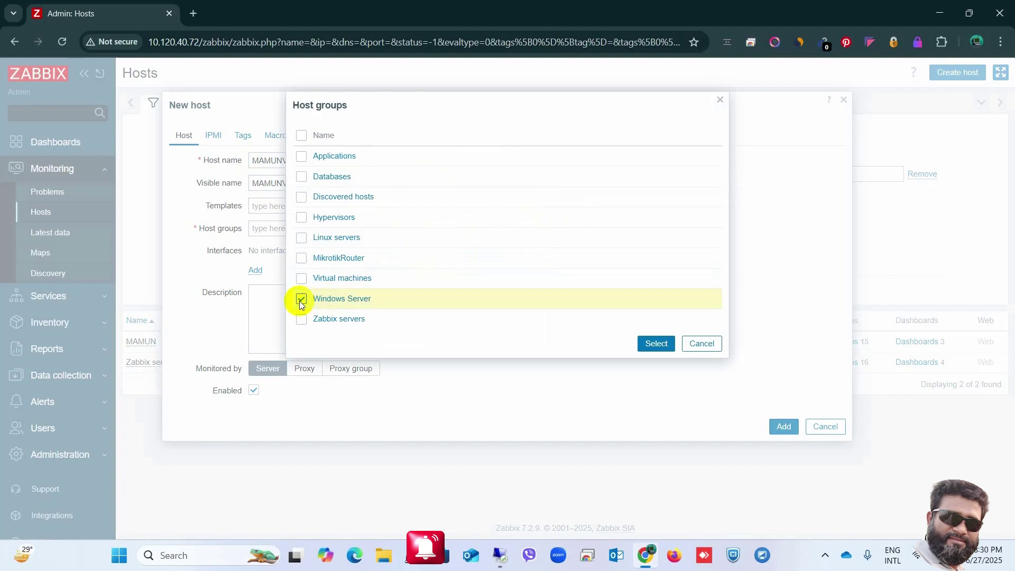
click(656, 344)
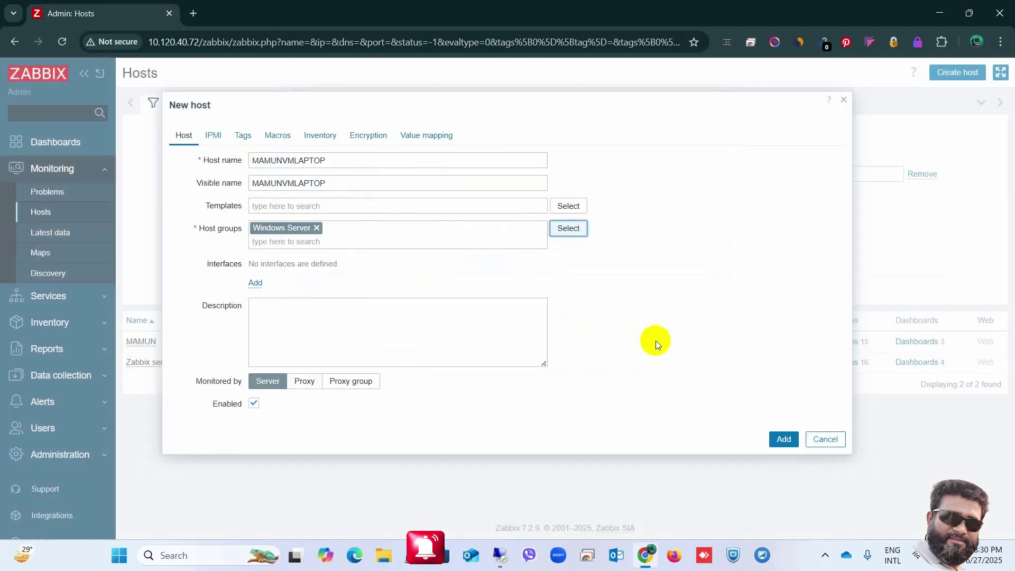
Add an Agent interface to the new host and replace its default IP address with the remote PC's address.
click(256, 283)
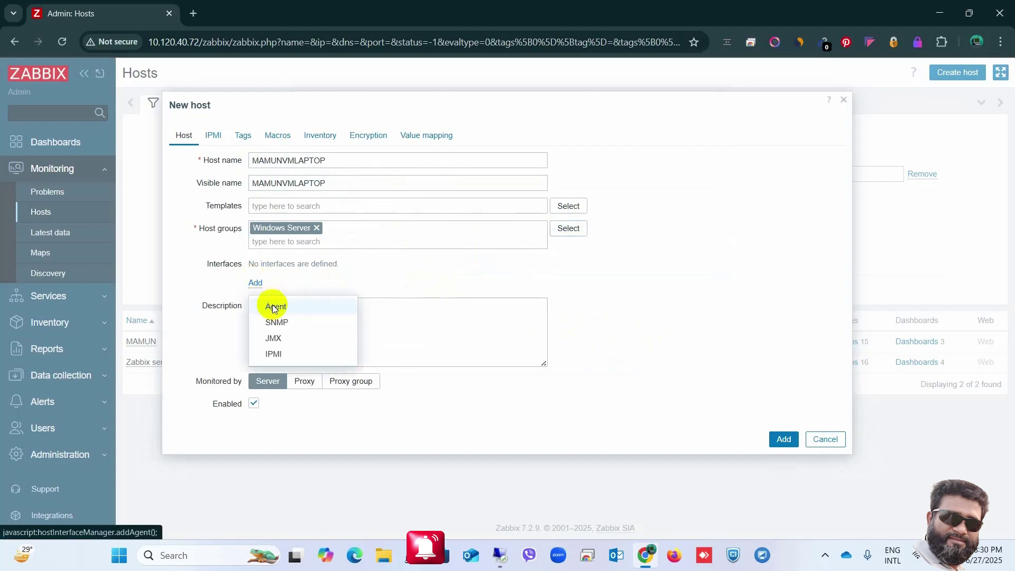
click(273, 306)
click(336, 283)
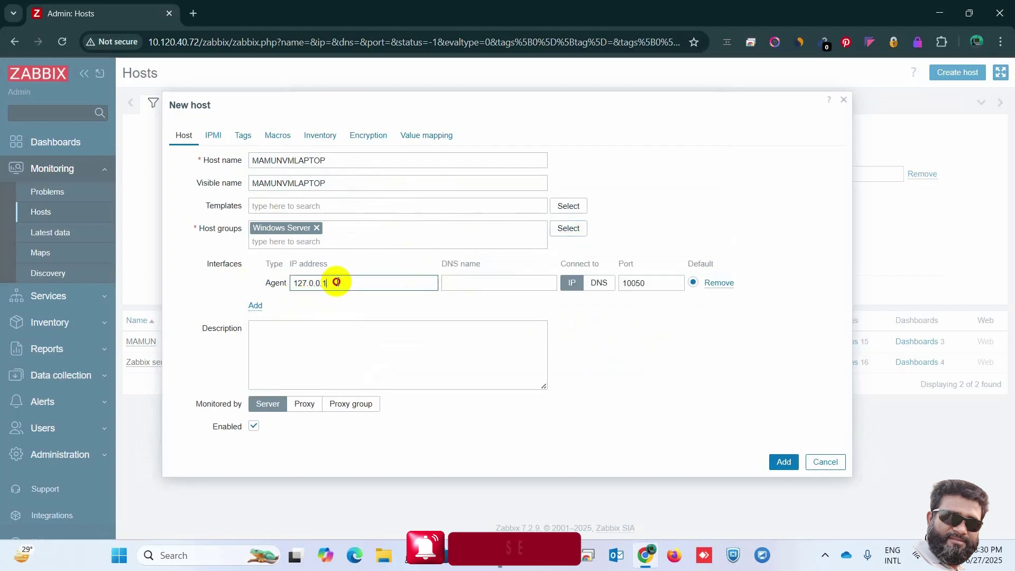
key(BackSpace)
key(BackSpace)
key(BackSpace)
key(BackSpace)
key(BackSpace)
key(BackSpace)
key(BackSpace)
key(BackSpace)
key(BackSpace)
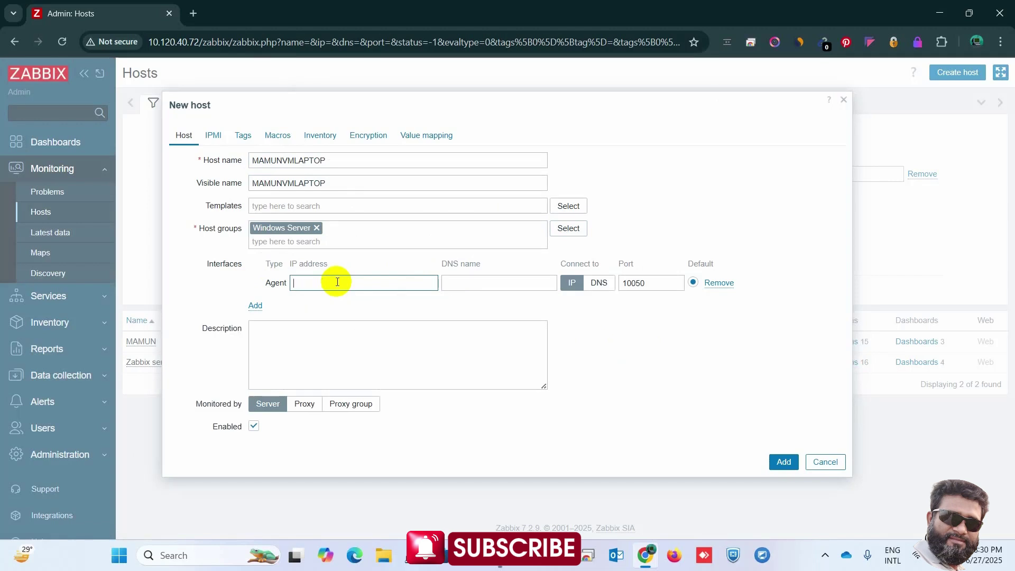
text(1)
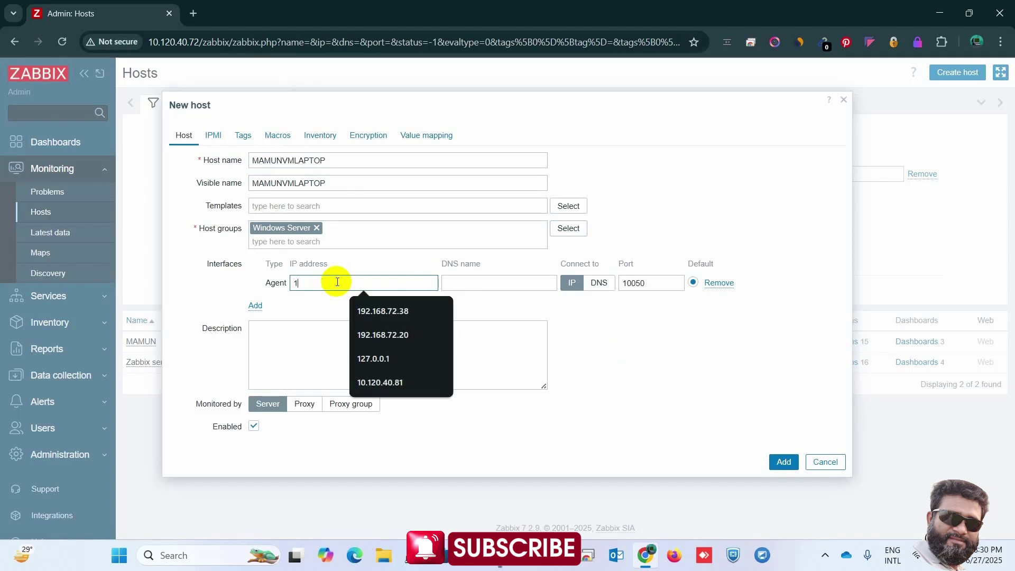